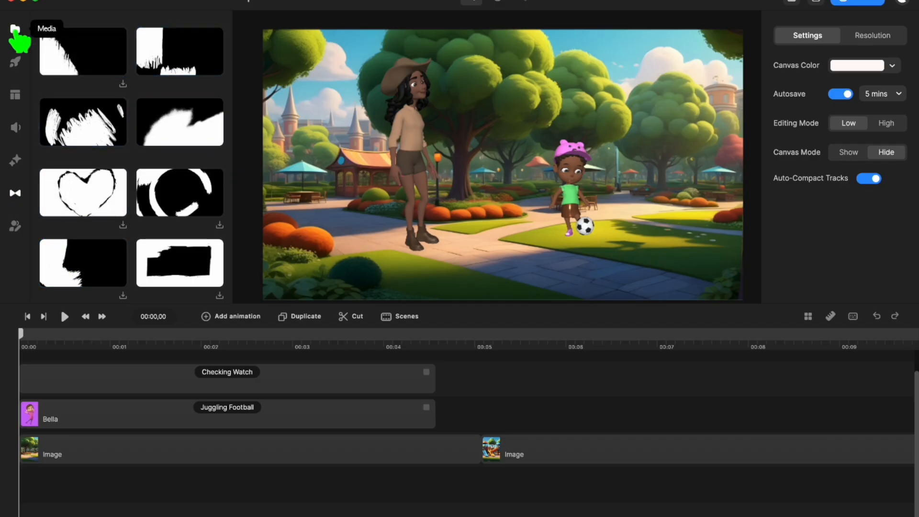
Step: Browse the Boost Elements library filtered to its Transitions category
{"action": "left_click", "coordinate": [19, 61]}
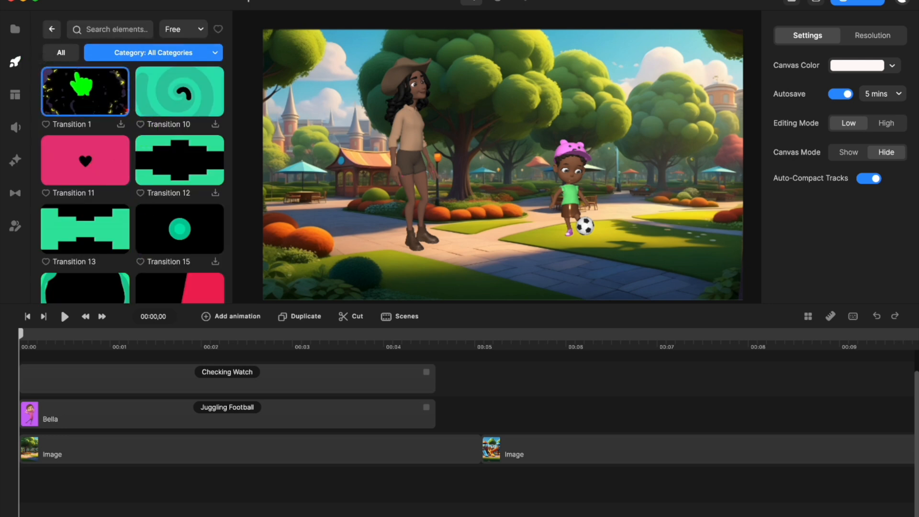
{"action": "left_click", "coordinate": [52, 29]}
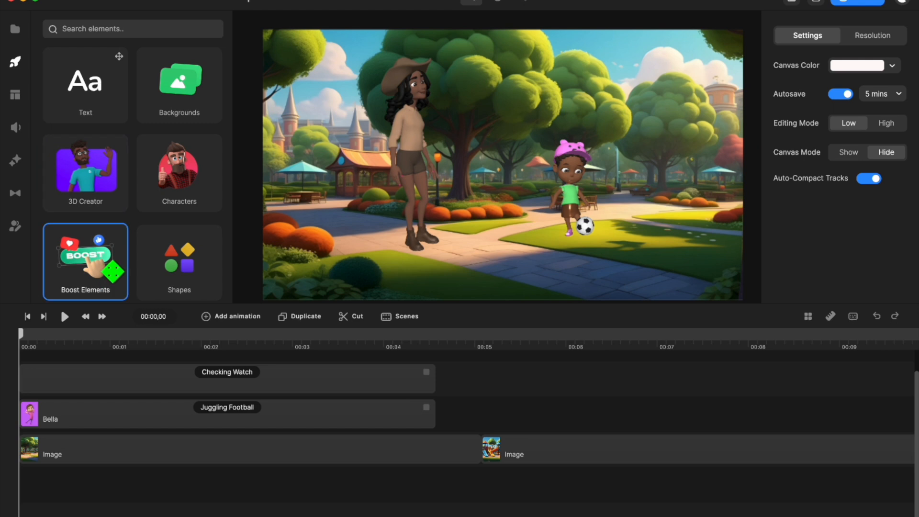
{"action": "left_click", "coordinate": [85, 261]}
{"action": "left_click", "coordinate": [206, 53]}
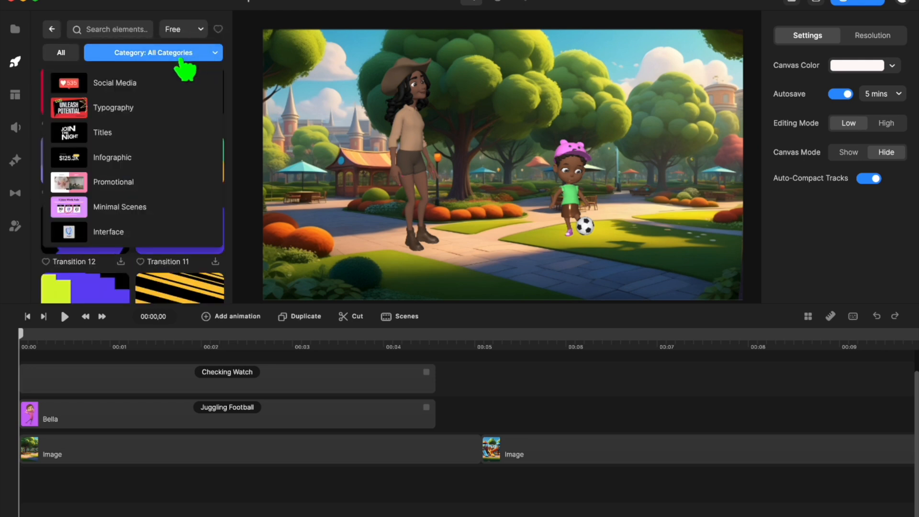
{"action": "scroll", "coordinate": [149, 206], "scroll_direction": "down", "scroll_amount": 3}
{"action": "left_click", "coordinate": [113, 237]}
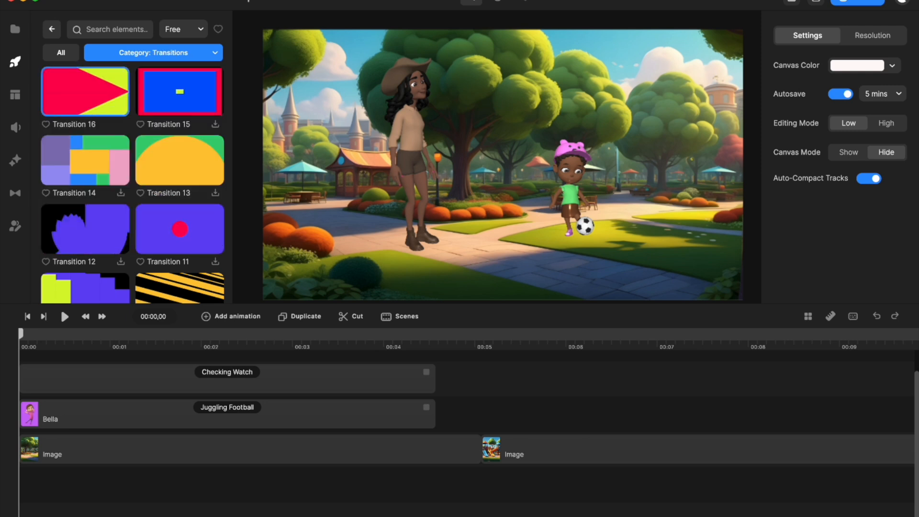
Step: Look through the general Transitions elements collection and the black-and-white brush transition library
{"action": "left_click", "coordinate": [52, 30]}
{"action": "scroll", "coordinate": [181, 197], "scroll_direction": "down", "scroll_amount": 5}
{"action": "scroll", "coordinate": [181, 197], "scroll_direction": "down", "scroll_amount": 8}
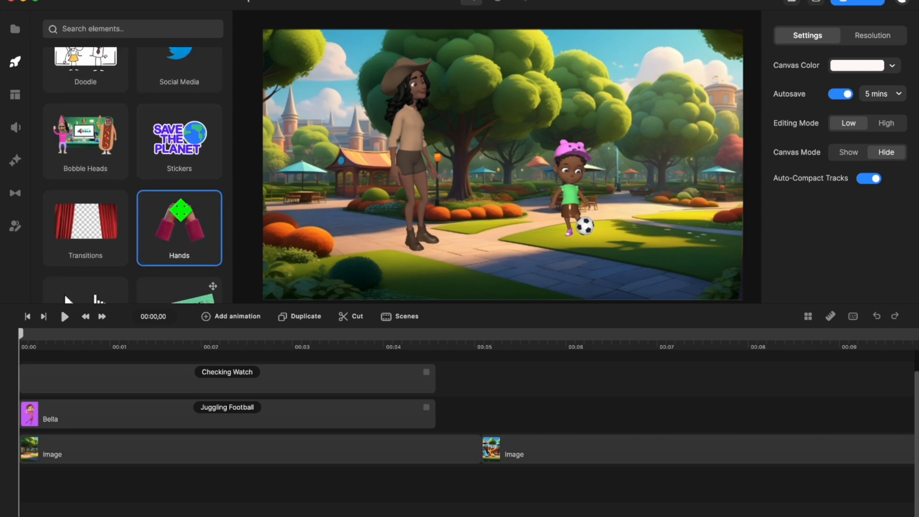
{"action": "left_click", "coordinate": [89, 211]}
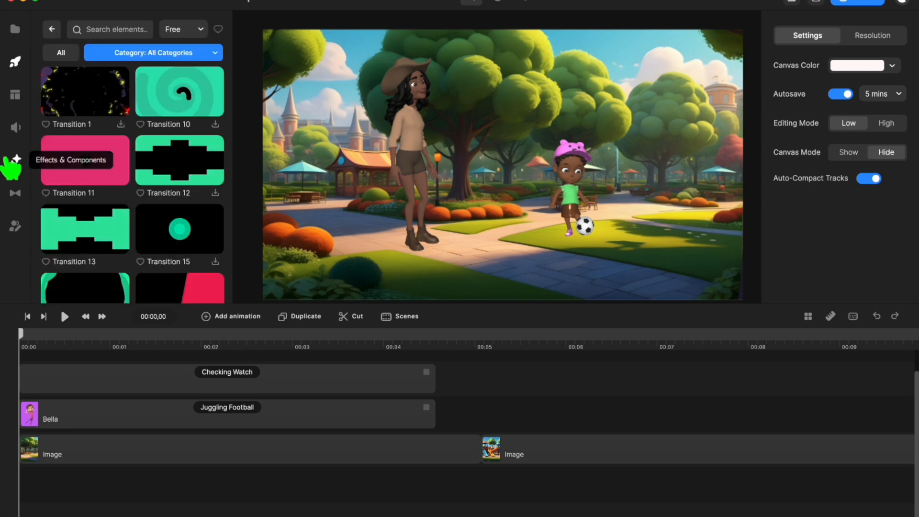
{"action": "left_click", "coordinate": [15, 193]}
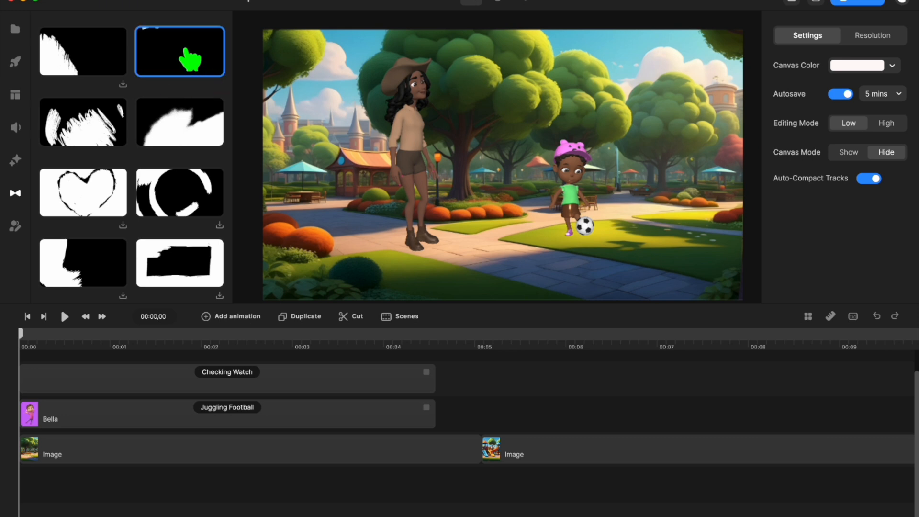
{"action": "key", "text": "super+a"}
{"action": "mouse_move", "coordinate": [192, 62]}
{"action": "left_mouse_down"}
{"action": "mouse_move", "coordinate": [298, 392]}
{"action": "mouse_move", "coordinate": [299, 443]}
{"action": "mouse_move", "coordinate": [287, 395]}
{"action": "mouse_move", "coordinate": [296, 443]}
{"action": "mouse_move", "coordinate": [300, 393]}
{"action": "mouse_move", "coordinate": [331, 452]}
{"action": "mouse_move", "coordinate": [570, 453]}
{"action": "mouse_move", "coordinate": [180, 456]}
{"action": "mouse_move", "coordinate": [99, 516]}
{"action": "mouse_move", "coordinate": [109, 454]}
{"action": "mouse_move", "coordinate": [174, 288]}
{"action": "mouse_move", "coordinate": [195, 51]}
{"action": "left_mouse_up"}
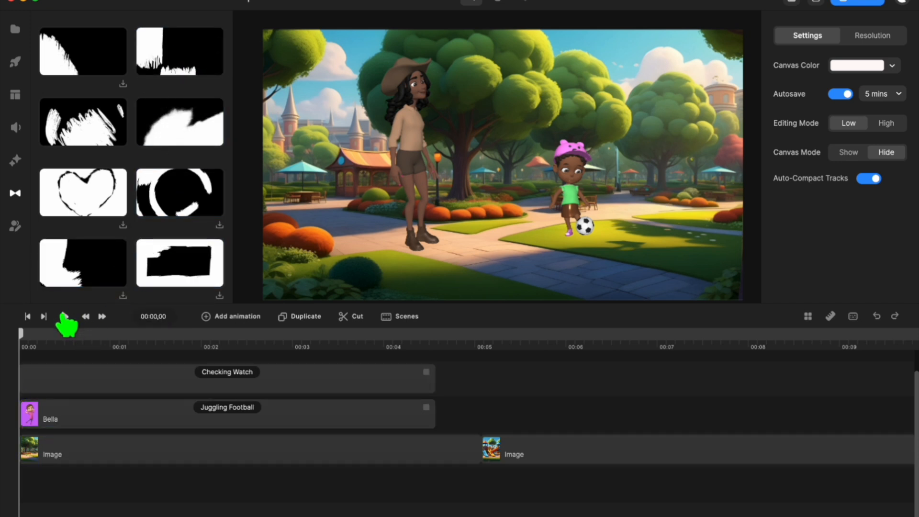
Step: Play the timeline through the cut between the two background images, and return the playhead to the start
{"action": "left_click", "coordinate": [64, 316]}
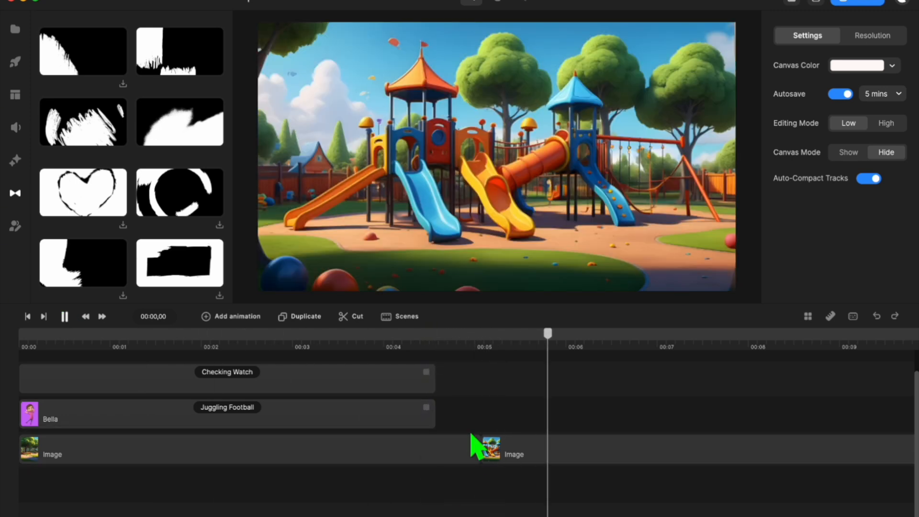
{"action": "left_click", "coordinate": [64, 317]}
{"action": "left_click", "coordinate": [26, 346]}
Step: Apply the vertical brush-stroke transition to the park image clip with both Reveal Transition and Conceal Transition enabled
{"action": "left_click_drag", "start_coordinate": [185, 66], "coordinate": [113, 448]}
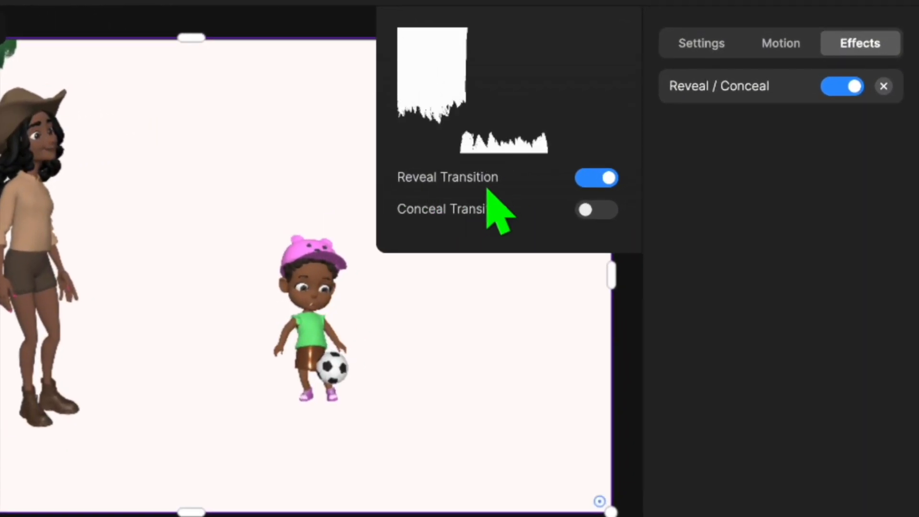
{"action": "left_click", "coordinate": [599, 181]}
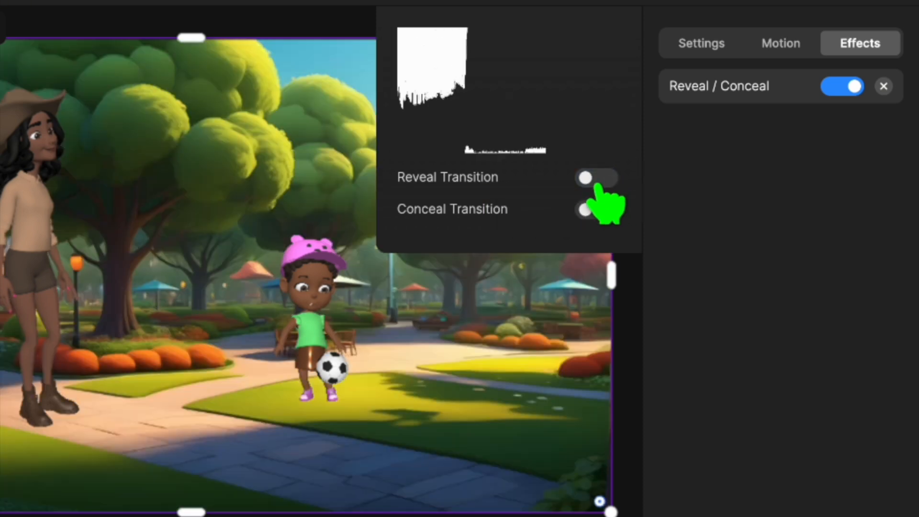
{"action": "left_click", "coordinate": [596, 178]}
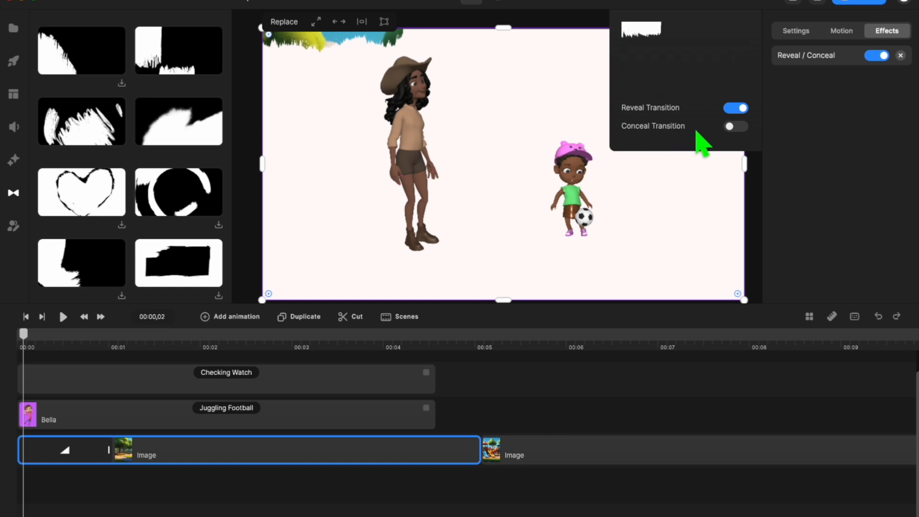
{"action": "left_click", "coordinate": [738, 126]}
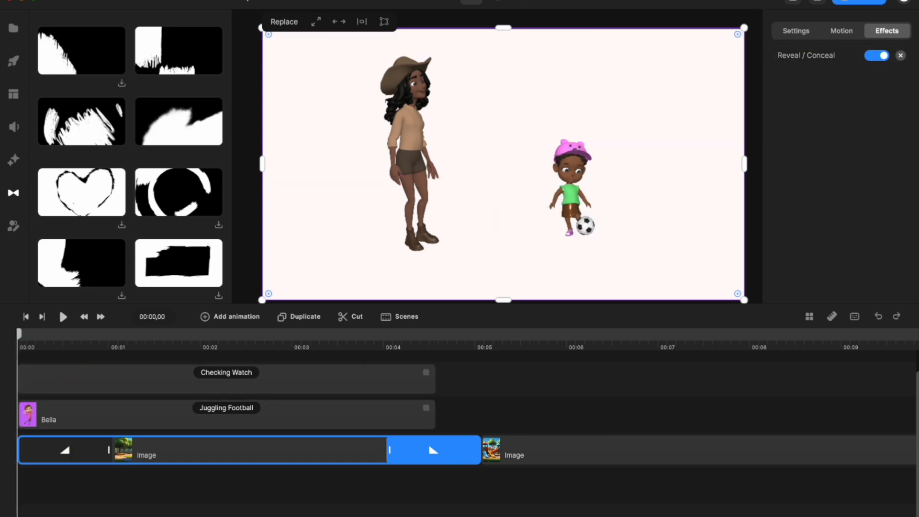
Step: Shorten the park image's reveal transition to about 0.7 seconds and shift both character clips to end with the image at 5 seconds
{"action": "left_click_drag", "start_coordinate": [21, 341], "coordinate": [104, 364]}
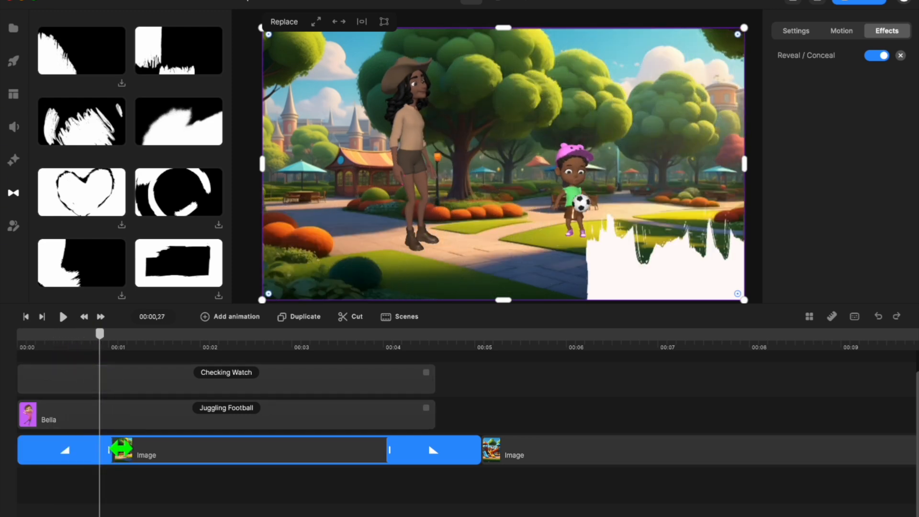
{"action": "left_click_drag", "start_coordinate": [120, 465], "coordinate": [104, 463]}
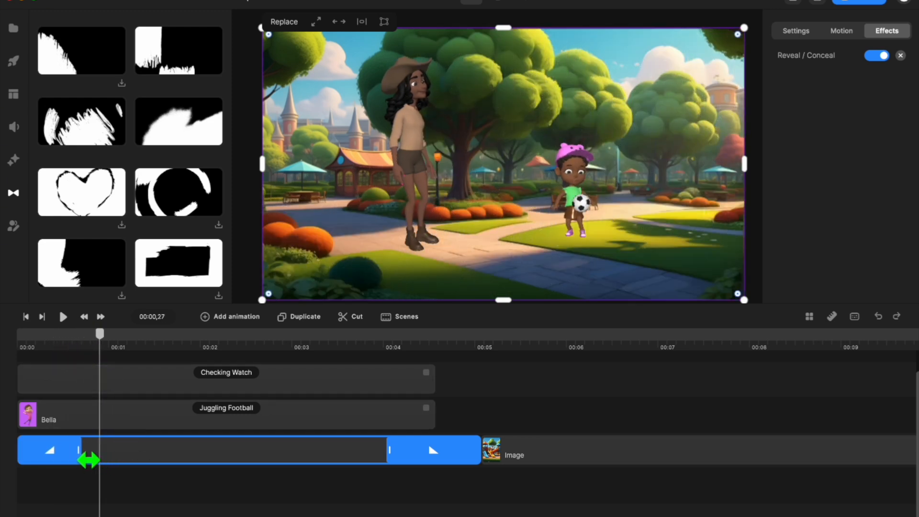
{"action": "left_click_drag", "start_coordinate": [455, 364], "coordinate": [246, 410]}
{"action": "left_click_drag", "start_coordinate": [118, 419], "coordinate": [168, 430]}
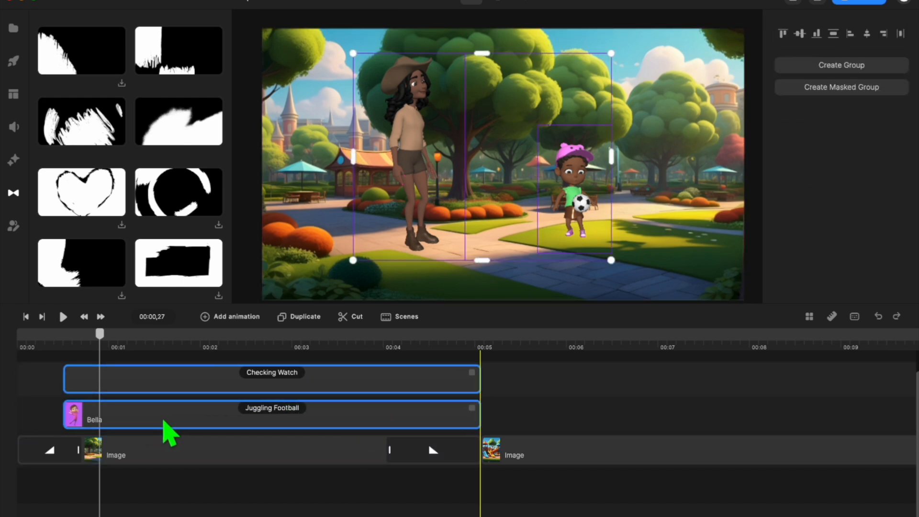
{"action": "left_click", "coordinate": [66, 346]}
{"action": "left_click_drag", "start_coordinate": [66, 345], "coordinate": [20, 352]}
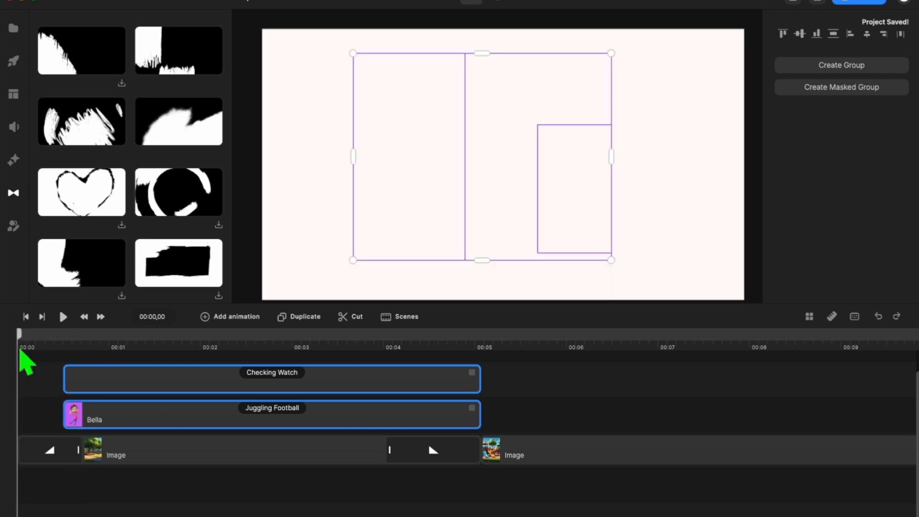
Step: Shorten the park image's conceal transition to about 0.6 seconds and trim the ends of the Checking Watch and Juggling Football clips within it
{"action": "left_click", "coordinate": [404, 450]}
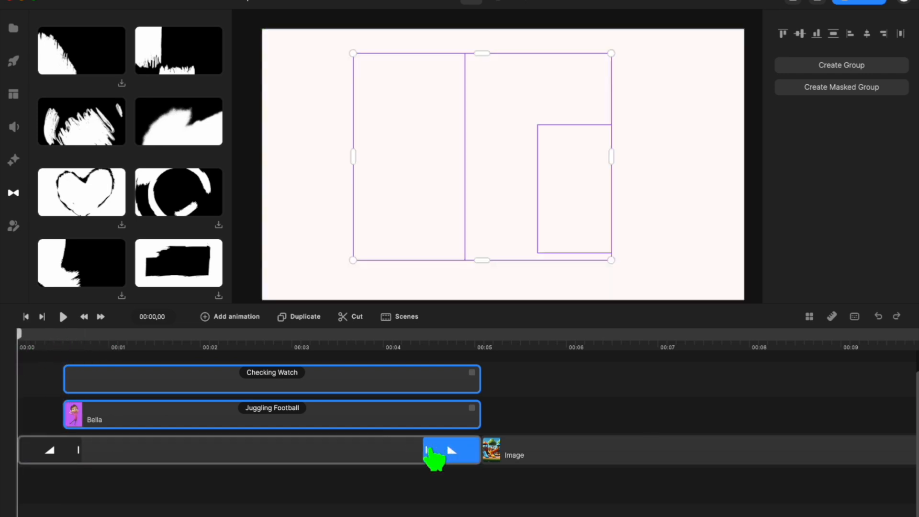
{"action": "left_click", "coordinate": [434, 455]}
{"action": "left_click_drag", "start_coordinate": [444, 352], "coordinate": [463, 373]}
{"action": "left_click", "coordinate": [438, 378]}
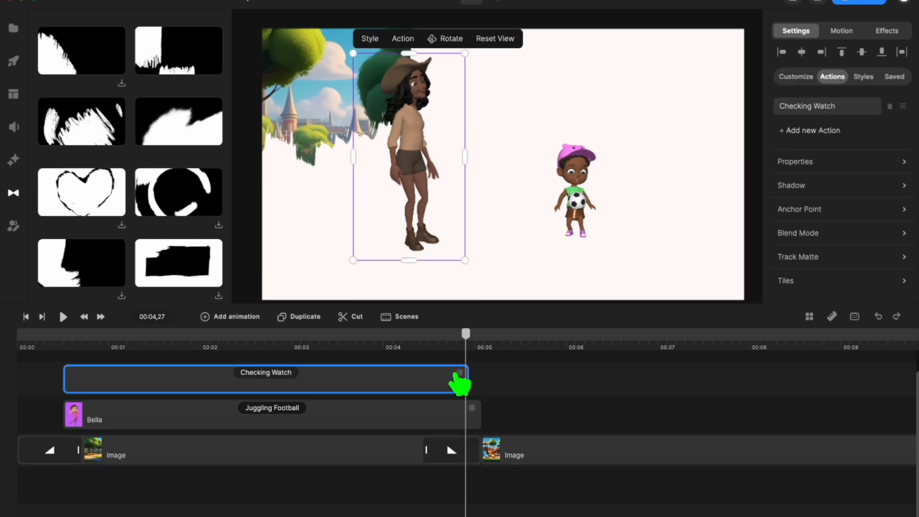
{"action": "left_click_drag", "start_coordinate": [483, 419], "coordinate": [450, 413]}
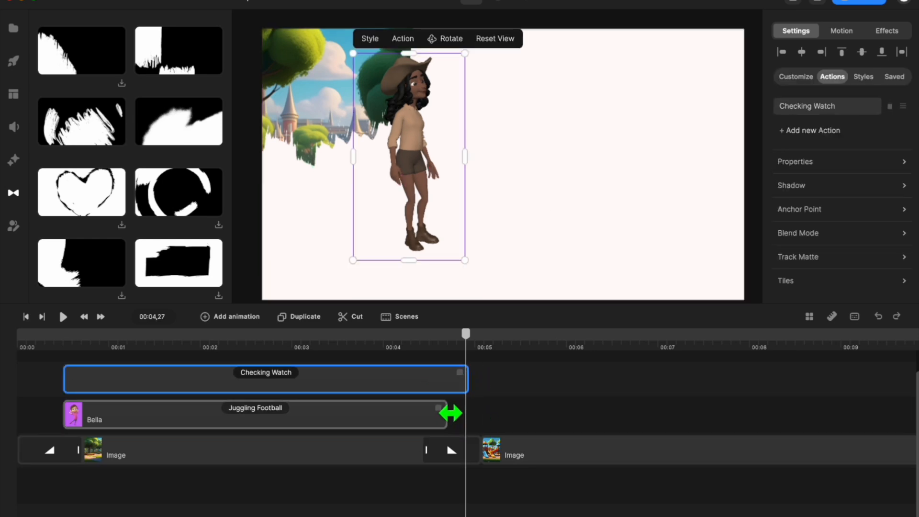
{"action": "left_click", "coordinate": [450, 414]}
Step: Move the Checking Watch clip to start at about 0.4 seconds, and play the scene from the beginning
{"action": "left_click_drag", "start_coordinate": [468, 343], "coordinate": [90, 381]}
{"action": "left_click", "coordinate": [96, 382]}
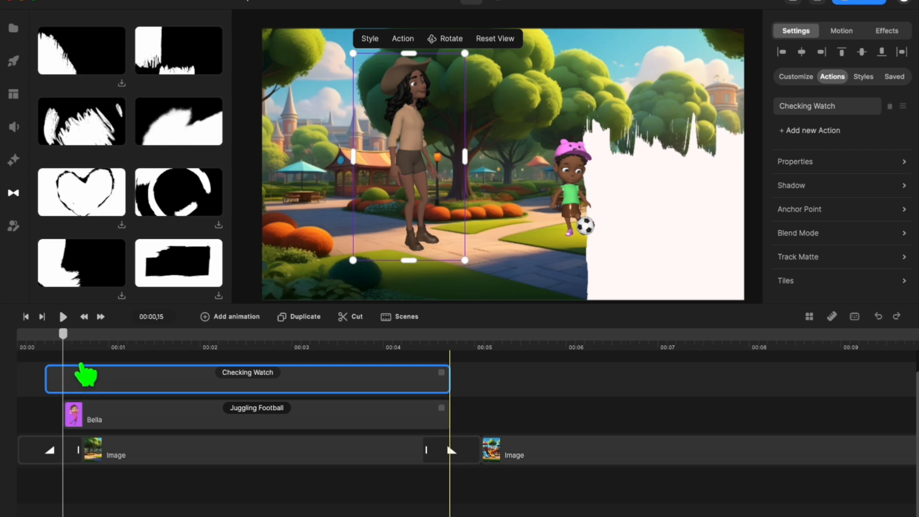
{"action": "mouse_move", "coordinate": [65, 334]}
{"action": "left_mouse_down"}
{"action": "mouse_move", "coordinate": [41, 335]}
{"action": "mouse_move", "coordinate": [58, 338]}
{"action": "left_mouse_up"}
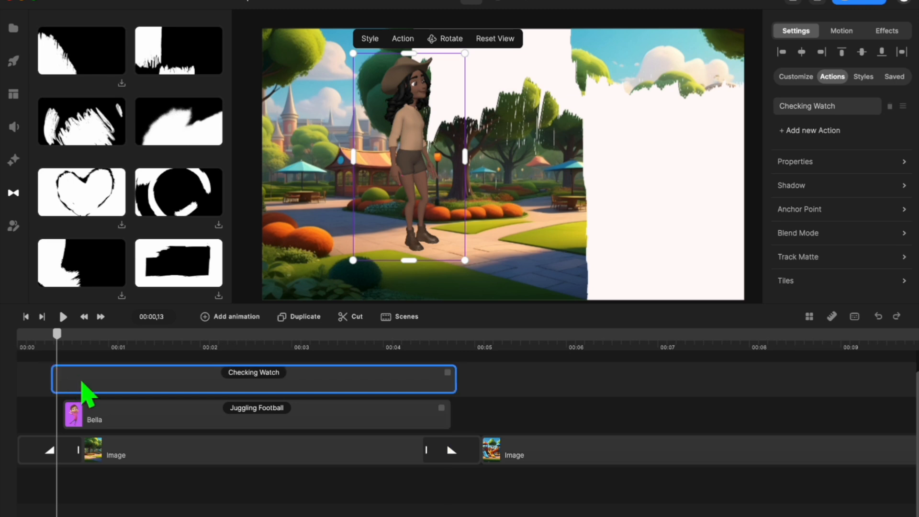
{"action": "left_click_drag", "start_coordinate": [58, 338], "coordinate": [9, 391]}
{"action": "left_click", "coordinate": [63, 317]}
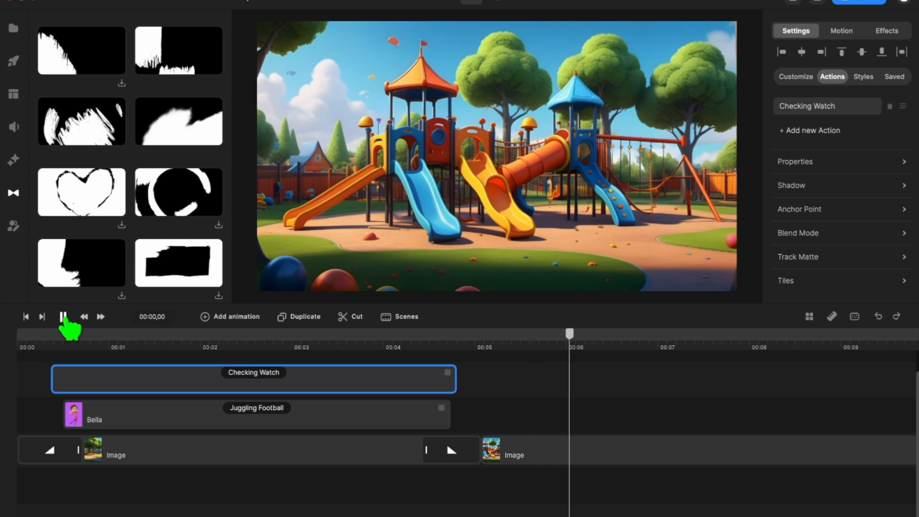
Step: Add the Warp Down transition between the park and playground images, with a length of about 0.4 seconds
{"action": "left_click", "coordinate": [451, 455]}
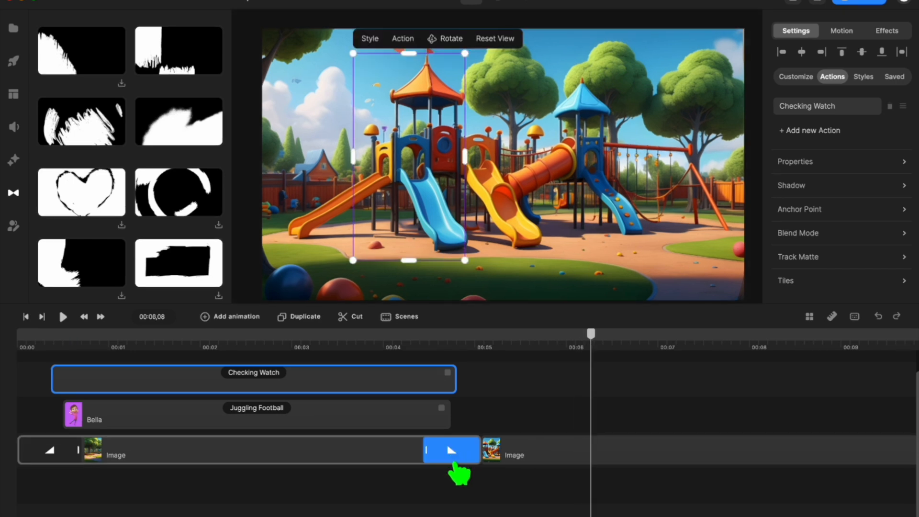
{"action": "mouse_move", "coordinate": [481, 451]}
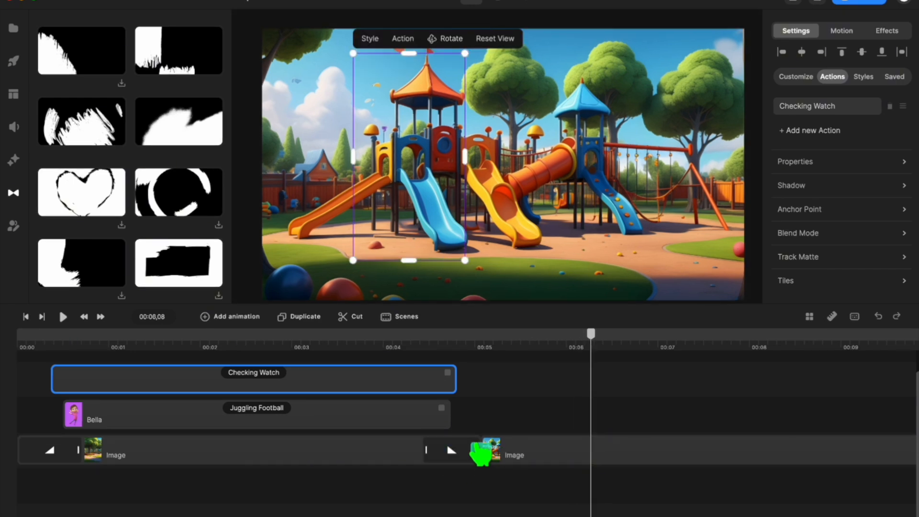
{"action": "left_click", "coordinate": [459, 454]}
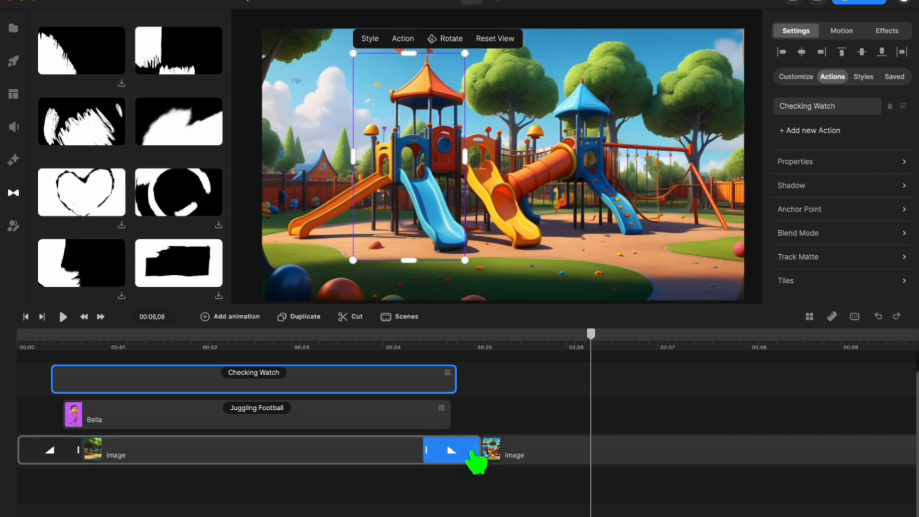
{"action": "mouse_move", "coordinate": [488, 458]}
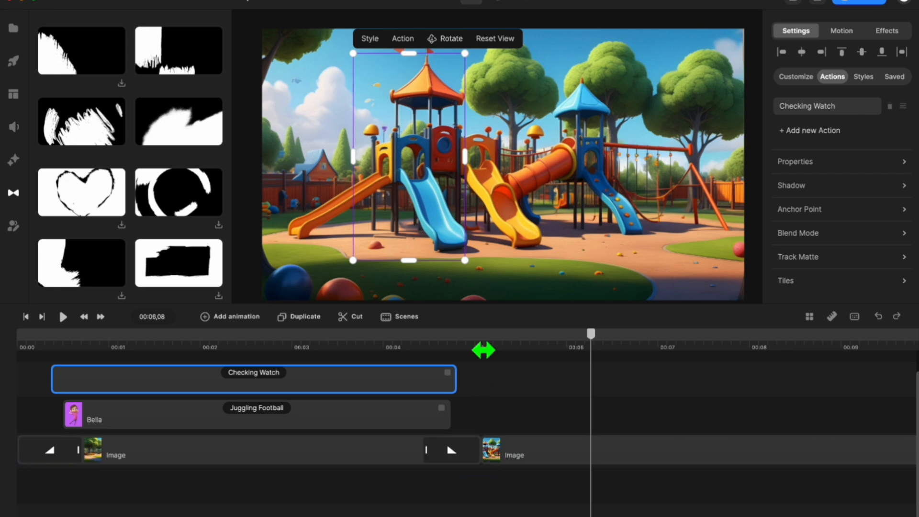
{"action": "left_click_drag", "start_coordinate": [485, 351], "coordinate": [504, 354]}
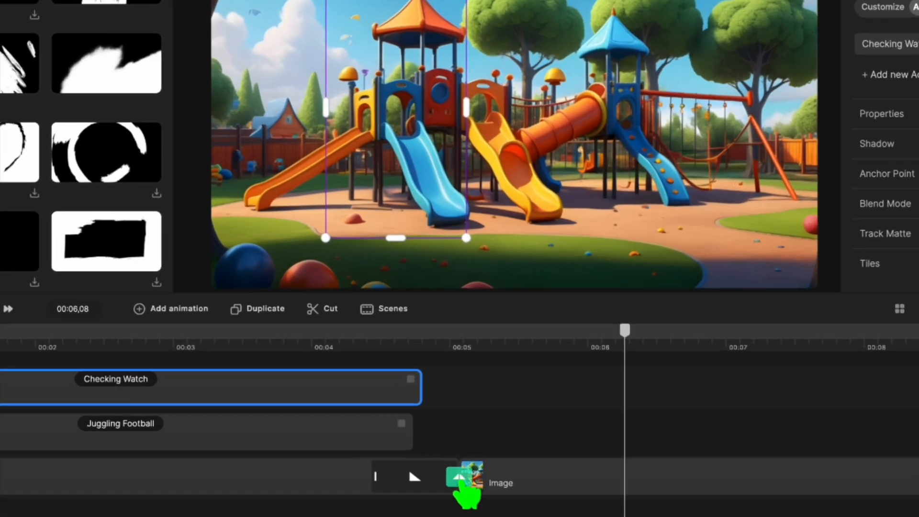
{"action": "left_click", "coordinate": [459, 453]}
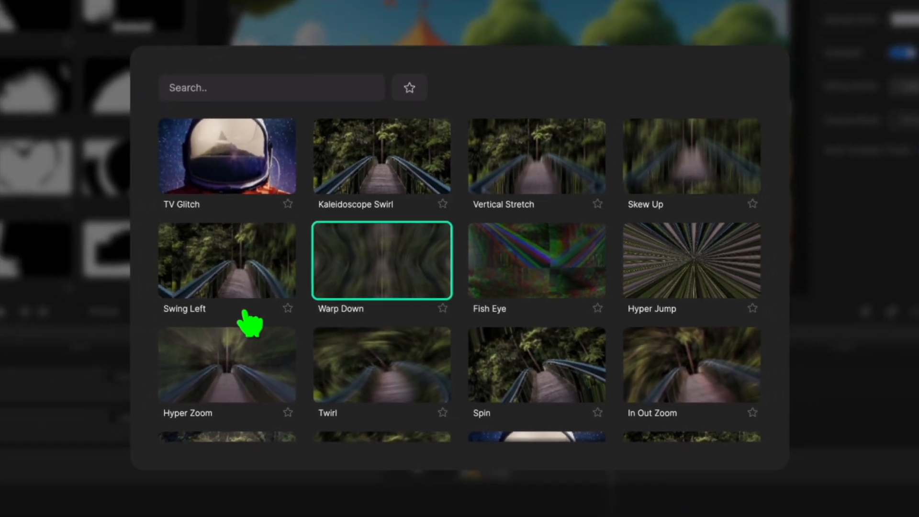
{"action": "scroll", "coordinate": [651, 310], "scroll_direction": "down", "scroll_amount": 15}
{"action": "scroll", "coordinate": [623, 335], "scroll_direction": "up", "scroll_amount": 6}
{"action": "scroll", "coordinate": [592, 353], "scroll_direction": "up", "scroll_amount": 10}
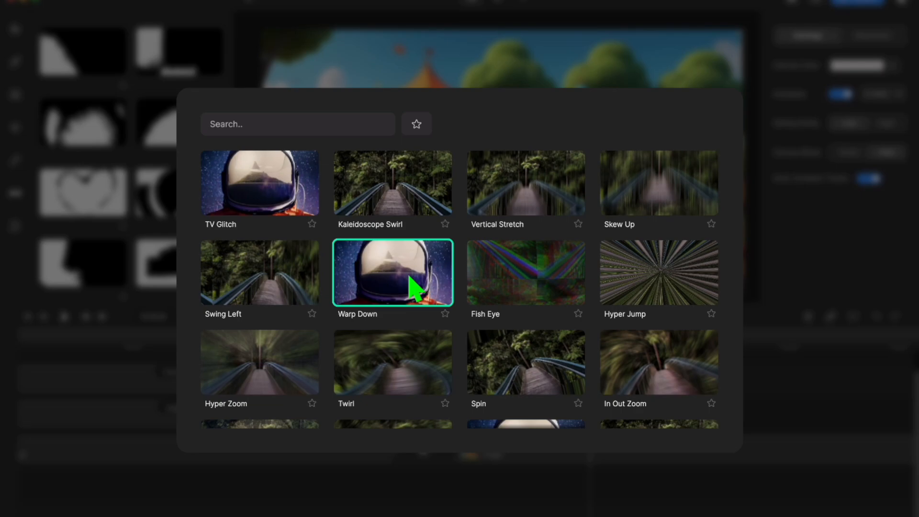
{"action": "left_click", "coordinate": [415, 287]}
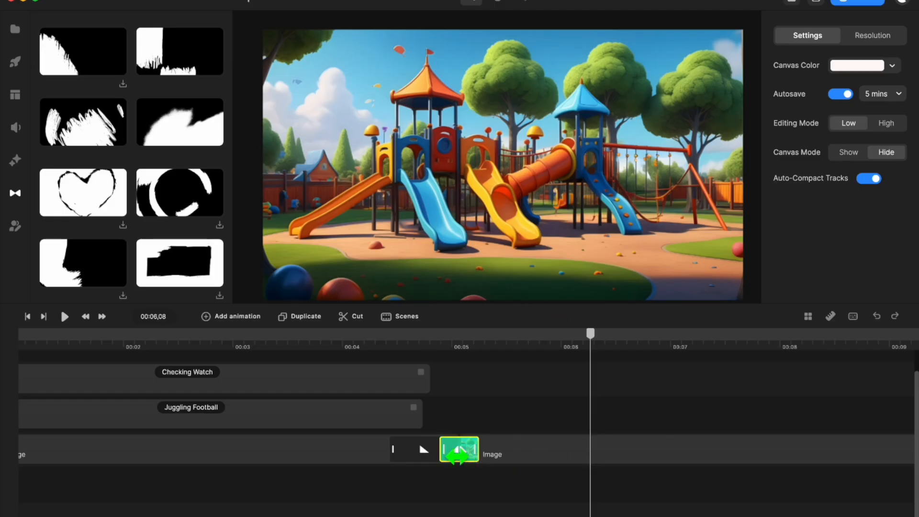
{"action": "left_click_drag", "start_coordinate": [456, 456], "coordinate": [395, 450]}
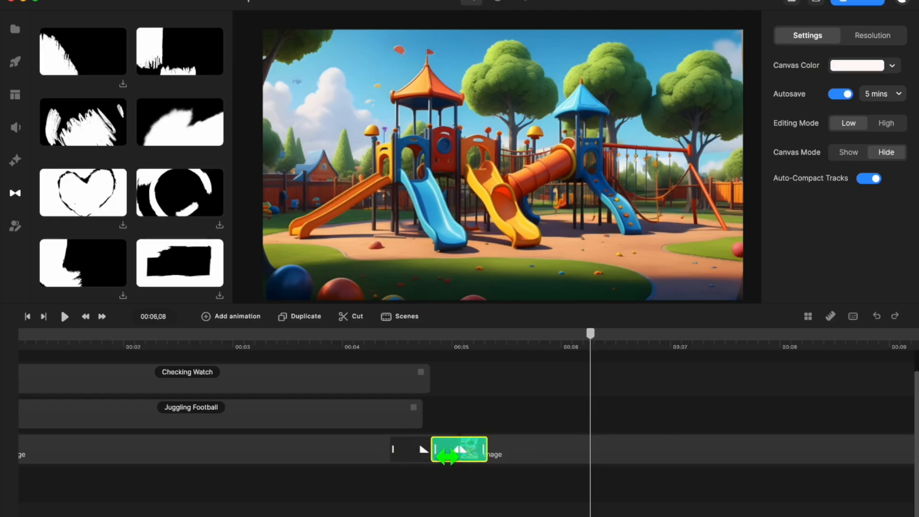
{"action": "left_click_drag", "start_coordinate": [450, 453], "coordinate": [398, 451]}
Step: Play back the transition between the park and playground images from 00:03,27
{"action": "left_click", "coordinate": [386, 345]}
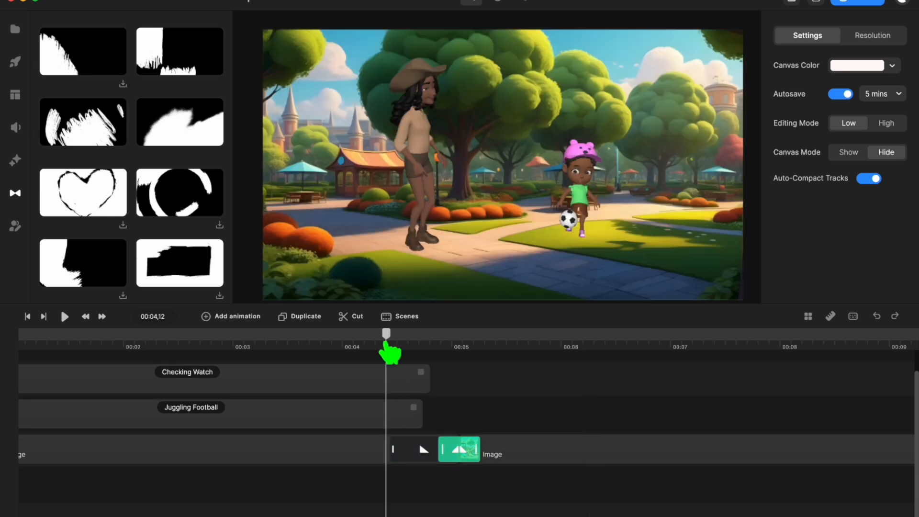
{"action": "mouse_move", "coordinate": [388, 337]}
{"action": "left_mouse_down"}
{"action": "mouse_move", "coordinate": [497, 378]}
{"action": "mouse_move", "coordinate": [370, 375]}
{"action": "mouse_move", "coordinate": [331, 364]}
{"action": "left_mouse_up"}
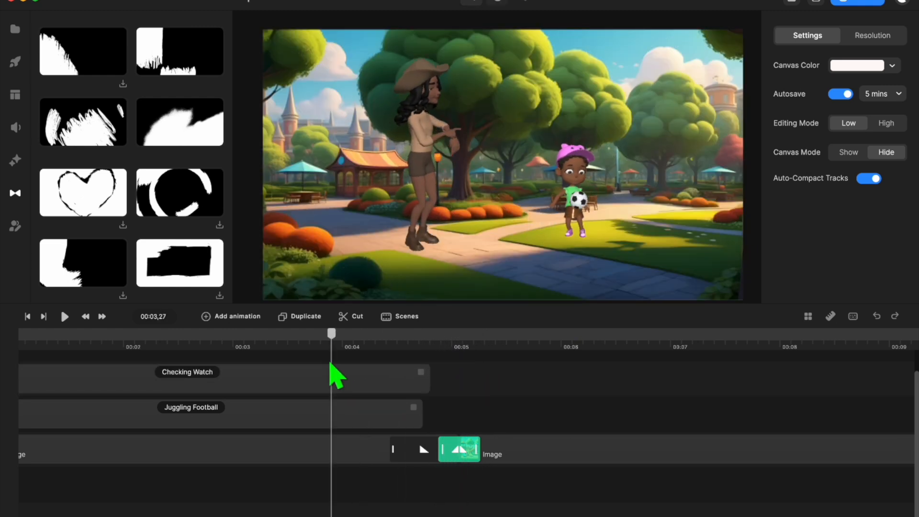
{"action": "key", "text": "space"}
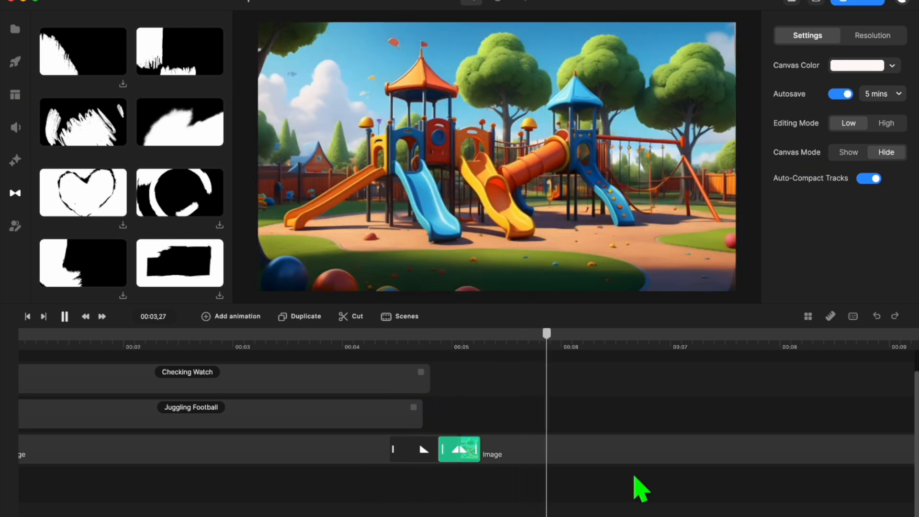
Step: Delete the transition between the park and playground images and move the playground image up a track, overlapping the park image by about 0.3 seconds
{"action": "left_click", "coordinate": [464, 452]}
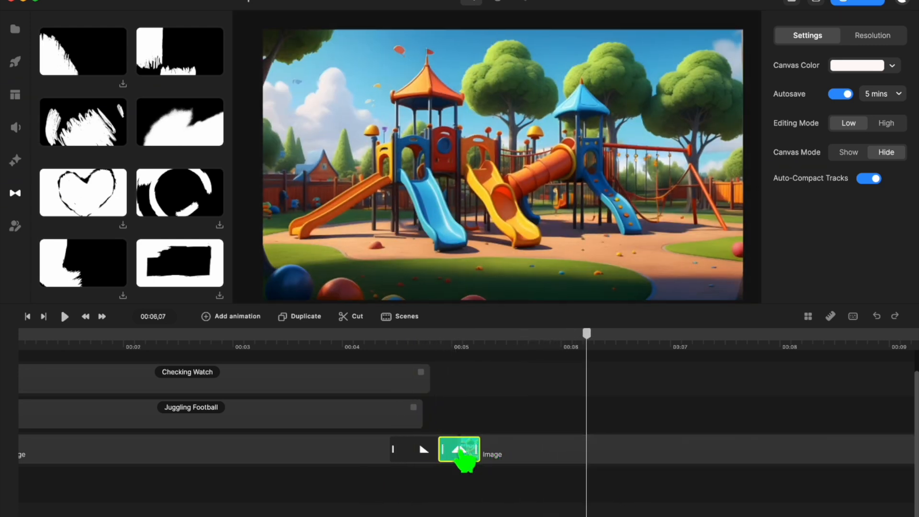
{"action": "left_click", "coordinate": [461, 452]}
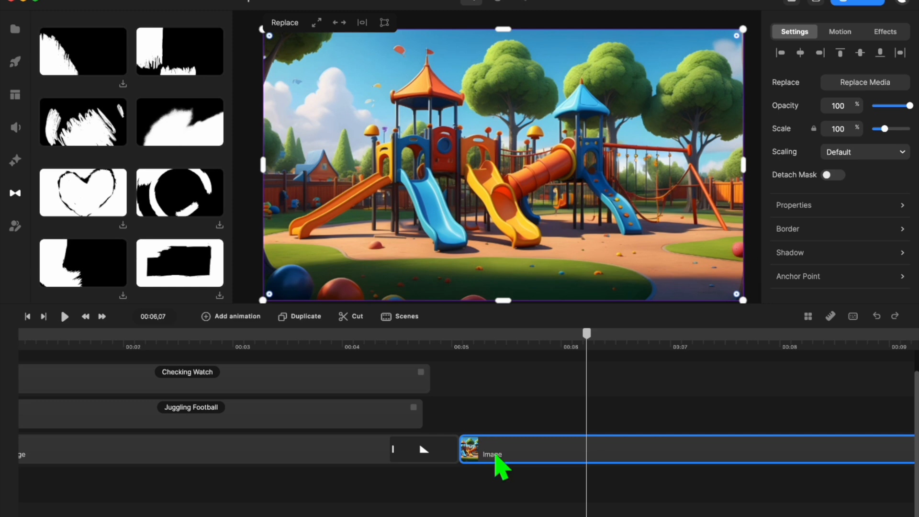
{"action": "left_click_drag", "start_coordinate": [489, 443], "coordinate": [470, 422]}
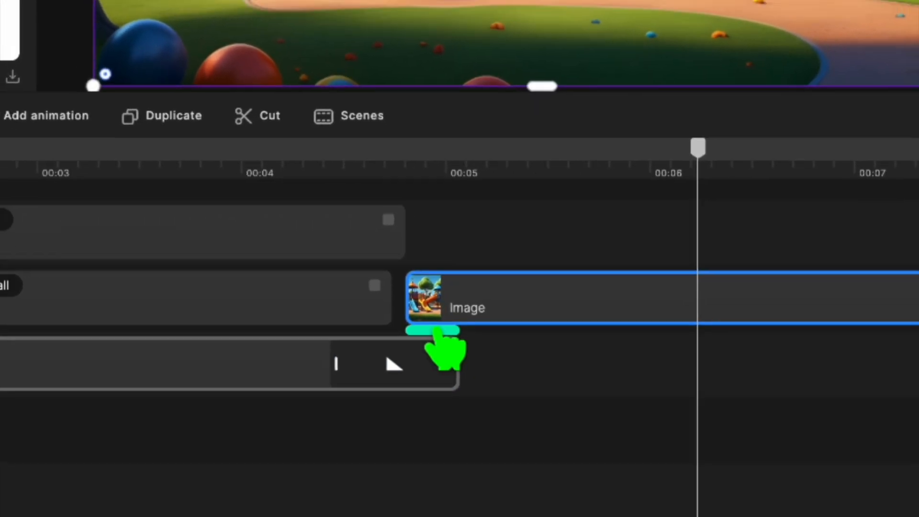
Step: Add a preset transition to the overlap between the park and playground images and scrub through it
{"action": "left_click", "coordinate": [437, 327]}
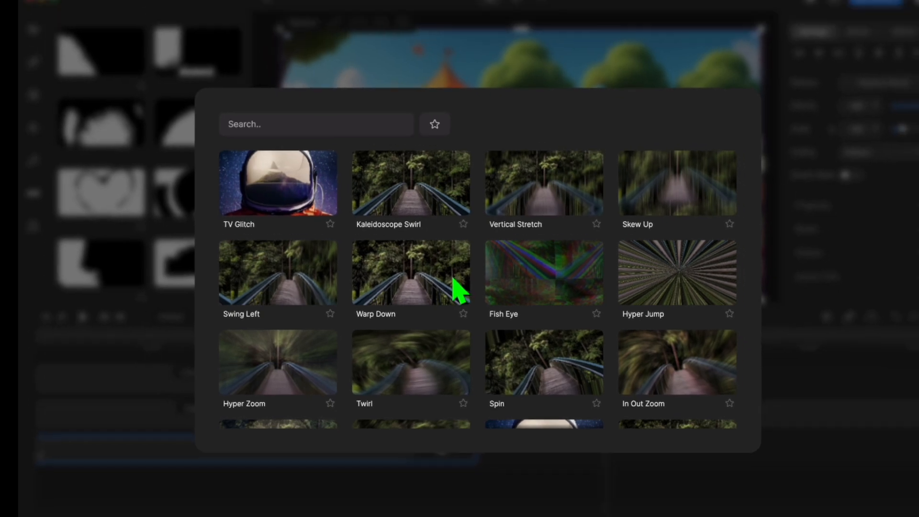
{"action": "left_click", "coordinate": [447, 229]}
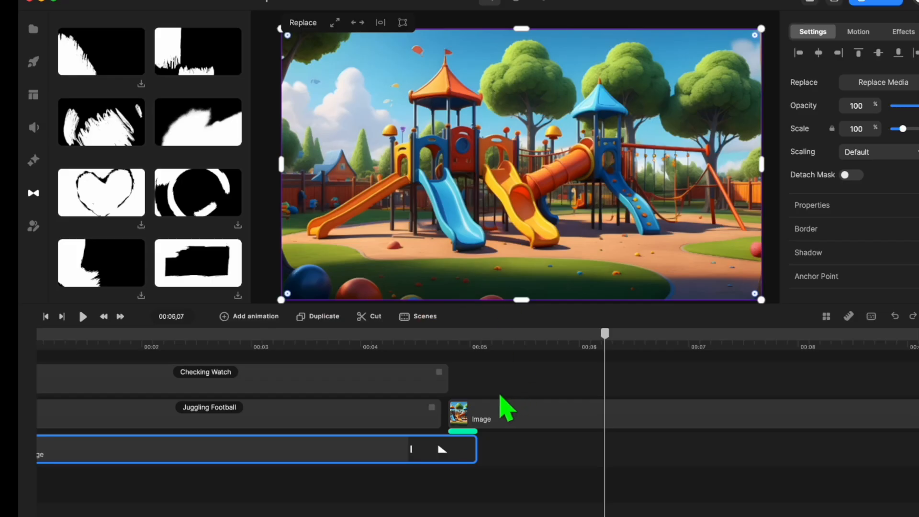
{"action": "left_click_drag", "start_coordinate": [417, 343], "coordinate": [465, 352]}
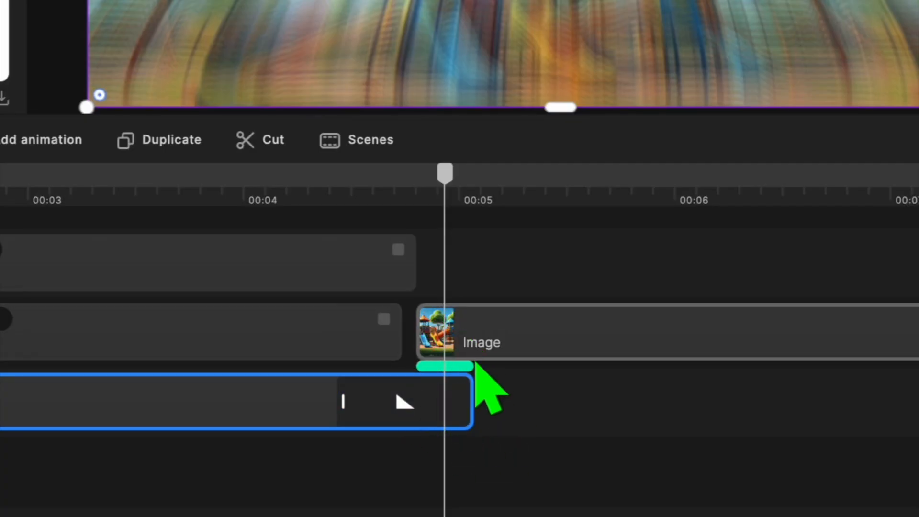
Step: Shorten the overlap between the park and playground images to about 0.2 seconds by moving the playground image later, and scrub through the transition
{"action": "left_click_drag", "start_coordinate": [450, 366], "coordinate": [486, 365]}
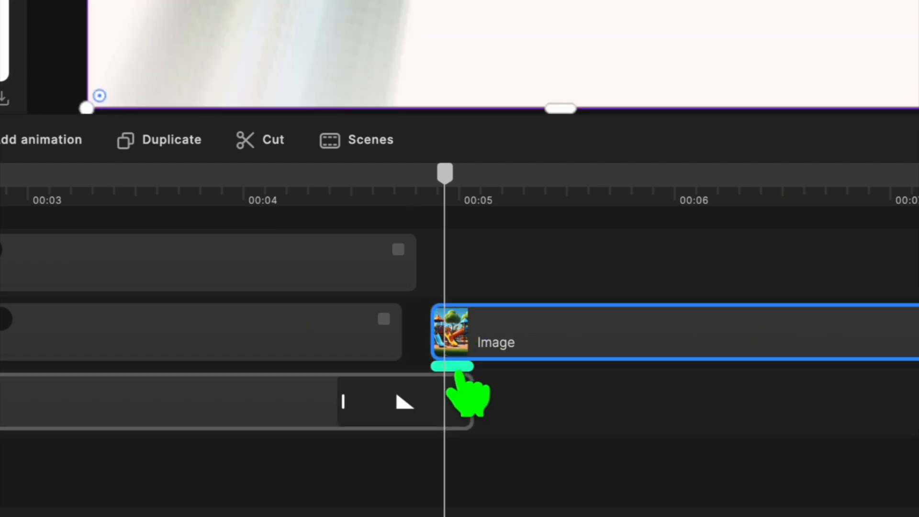
{"action": "left_click_drag", "start_coordinate": [493, 338], "coordinate": [507, 353]}
{"action": "left_click_drag", "start_coordinate": [422, 187], "coordinate": [352, 178]}
{"action": "left_click_drag", "start_coordinate": [386, 197], "coordinate": [446, 232]}
Step: Inspect the park image's conceal transition, and shift the Checking Watch clip slightly later to start at about 00:00,13
{"action": "left_click", "coordinate": [430, 453]}
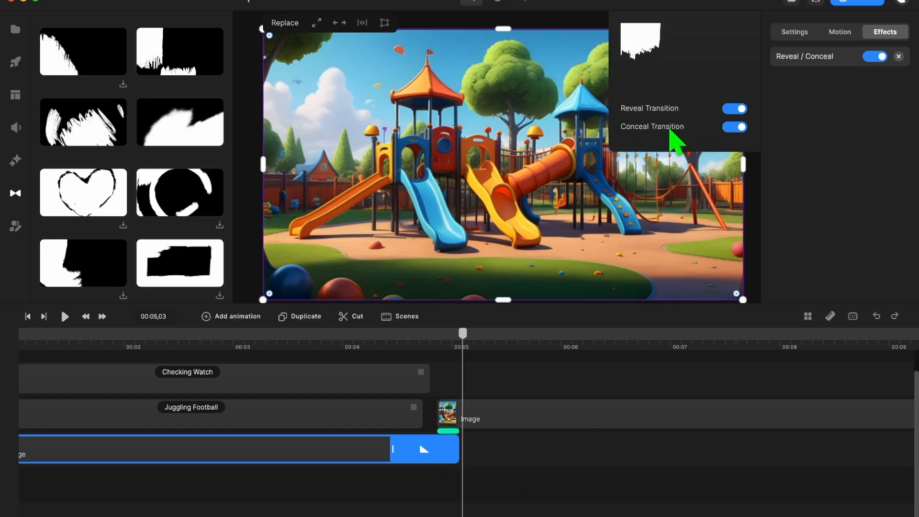
{"action": "left_click_drag", "start_coordinate": [443, 347], "coordinate": [381, 354]}
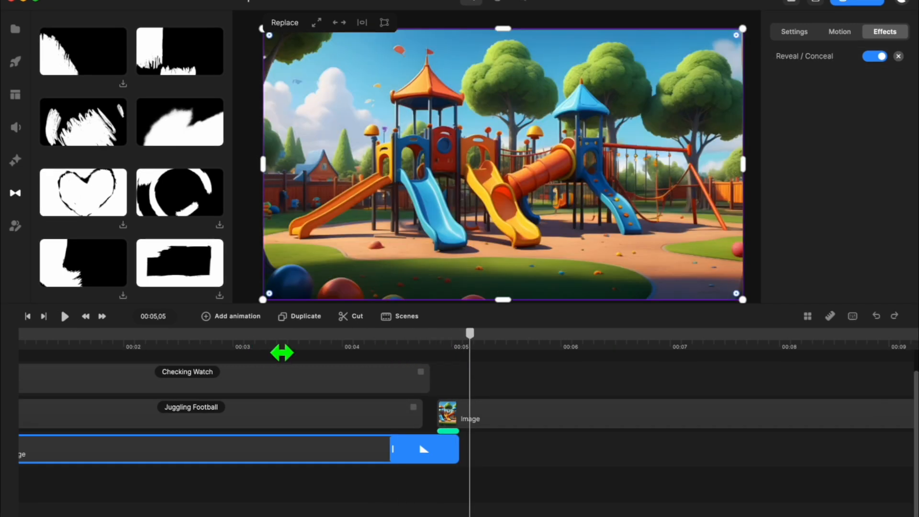
{"action": "scroll", "coordinate": [324, 352], "scroll_direction": "down", "scroll_amount": 3}
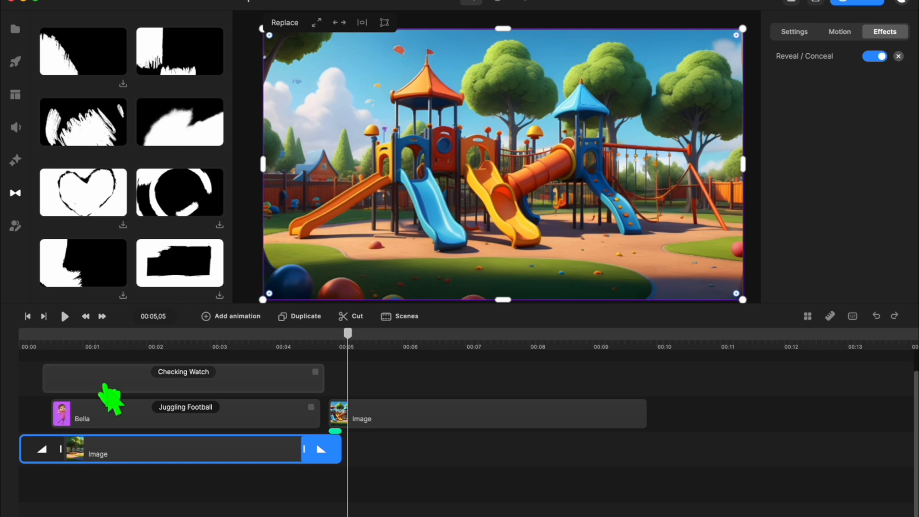
{"action": "left_click_drag", "start_coordinate": [106, 386], "coordinate": [111, 387]}
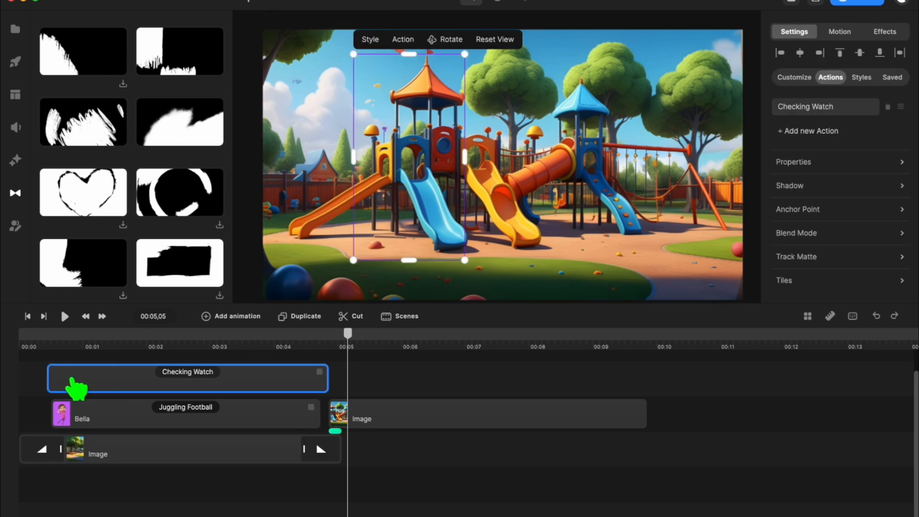
Step: Remove the Reveal / Conceal effect from the park image and move the playhead to 00:05,02
{"action": "left_click", "coordinate": [106, 459]}
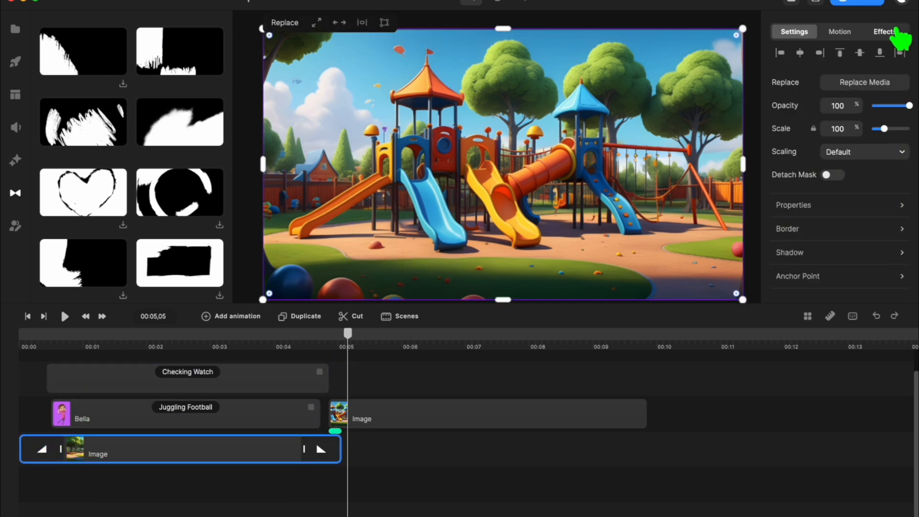
{"action": "left_click", "coordinate": [885, 31]}
{"action": "left_click", "coordinate": [899, 57]}
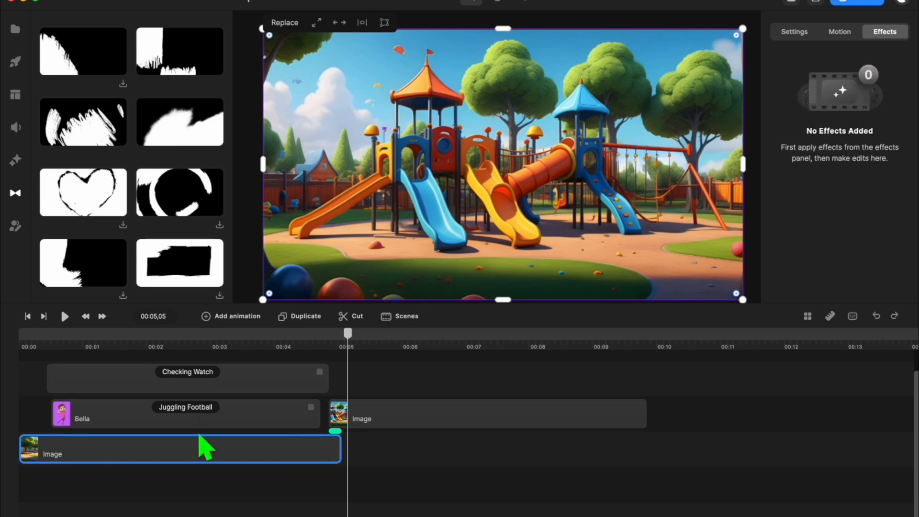
{"action": "mouse_move", "coordinate": [345, 334]}
{"action": "left_mouse_down"}
{"action": "mouse_move", "coordinate": [335, 334]}
{"action": "mouse_move", "coordinate": [346, 338]}
{"action": "left_mouse_up"}
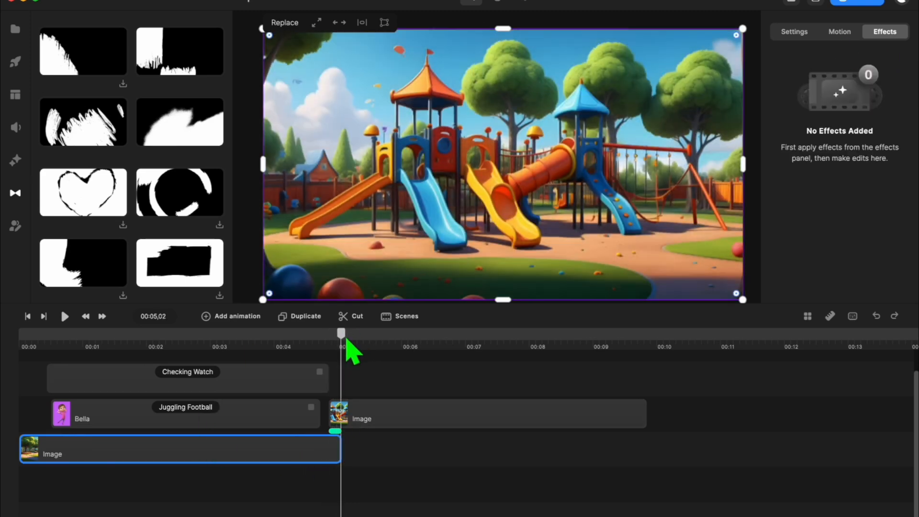
Step: Apply the stepped brush-stroke reveal/conceal preset to the Checking Watch clip, with its conceal transition turned on
{"action": "left_click", "coordinate": [94, 376]}
{"action": "left_click", "coordinate": [59, 337]}
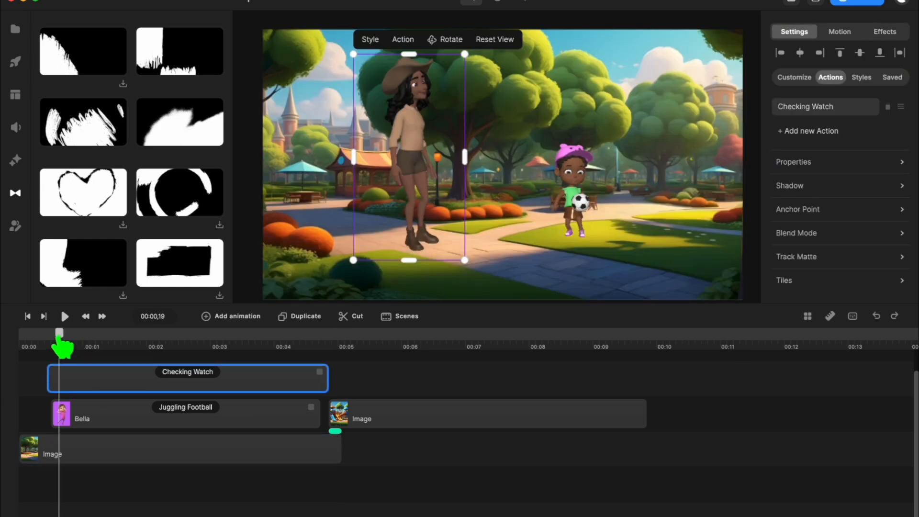
{"action": "left_click_drag", "start_coordinate": [55, 334], "coordinate": [51, 335]}
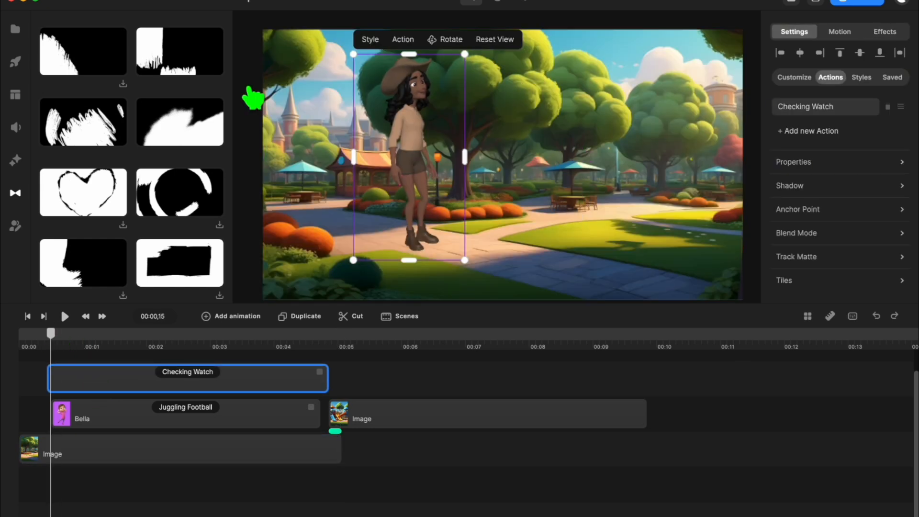
{"action": "left_click_drag", "start_coordinate": [181, 63], "coordinate": [113, 384]}
{"action": "left_click", "coordinate": [741, 127]}
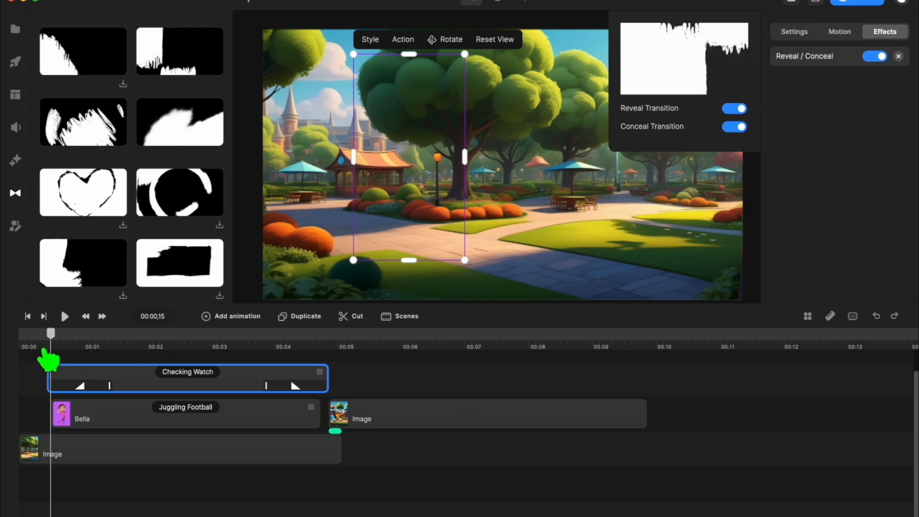
Step: Shorten the Checking Watch clip's reveal and conceal transitions to about 0.6 seconds each, playing the scene from 00:00,10 in between
{"action": "left_click", "coordinate": [45, 346]}
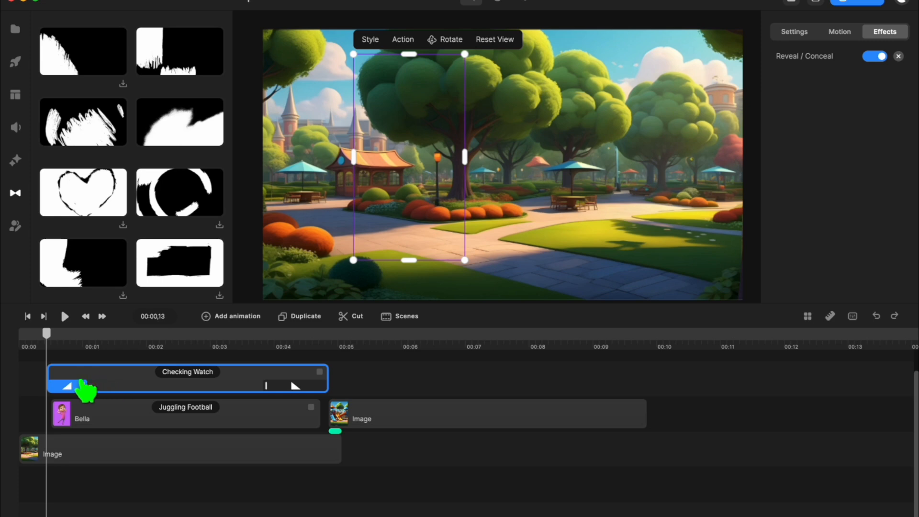
{"action": "left_click", "coordinate": [82, 382]}
{"action": "left_click", "coordinate": [48, 334]}
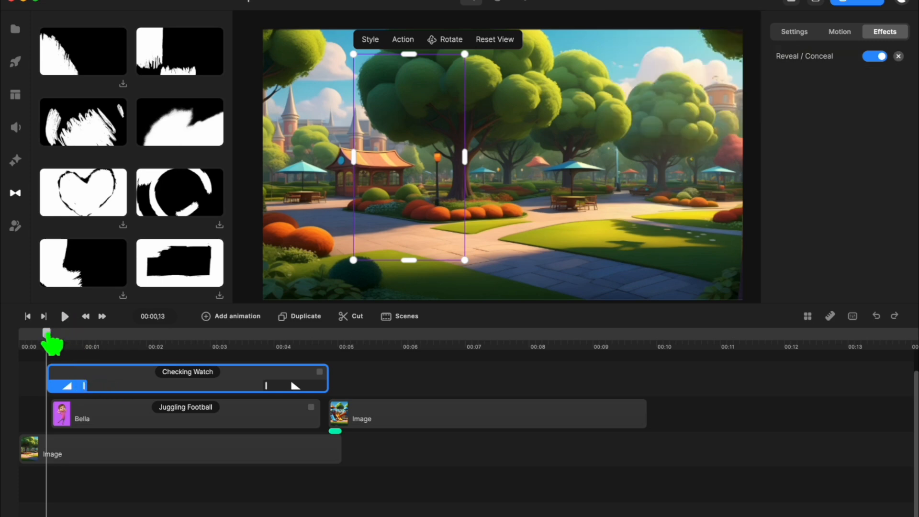
{"action": "key", "text": "space"}
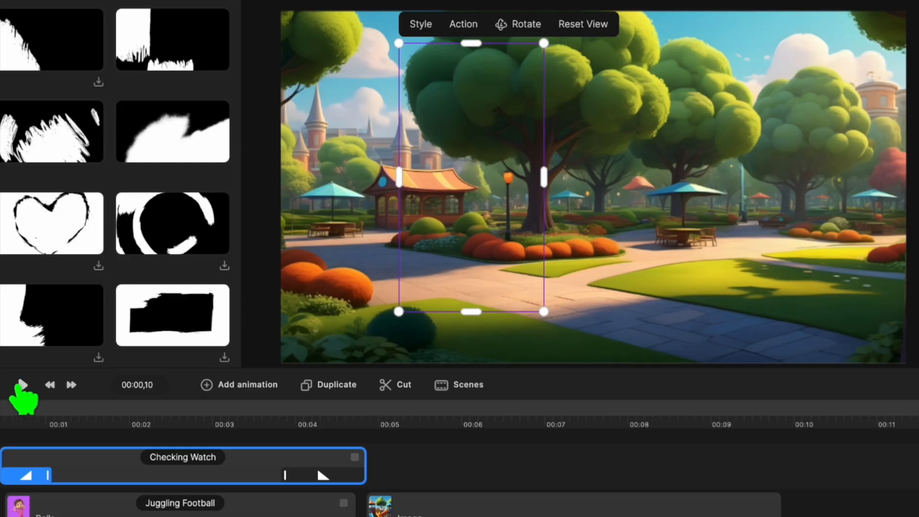
{"action": "left_click", "coordinate": [22, 385]}
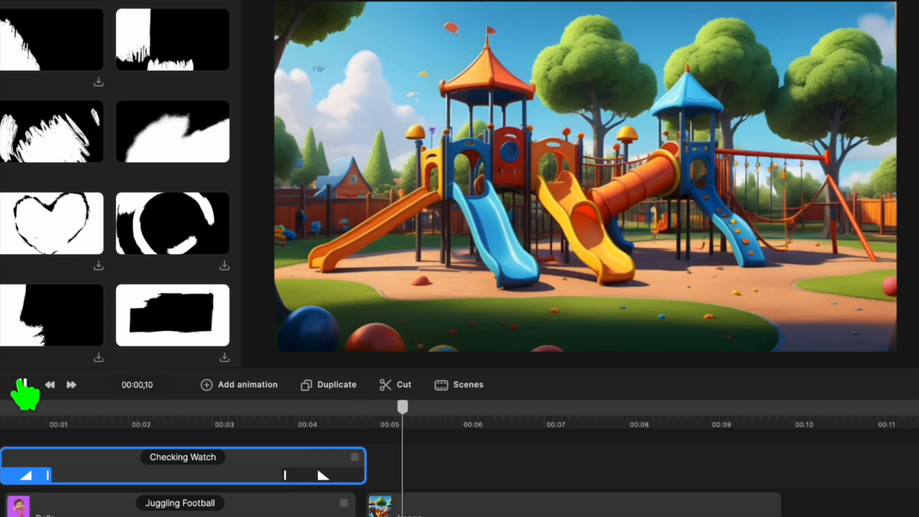
{"action": "left_click", "coordinate": [22, 384]}
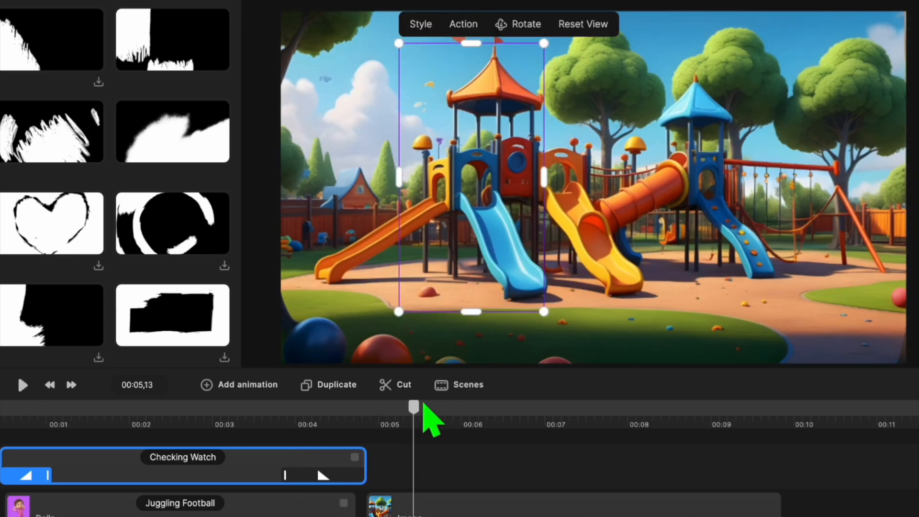
{"action": "left_click", "coordinate": [327, 481]}
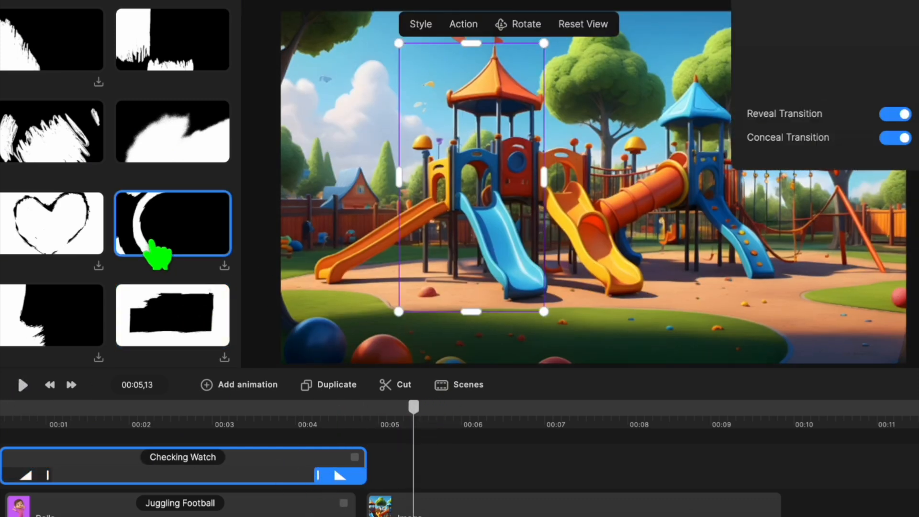
Step: Download the brush preset with two hand-shaped splashes, apply it to the Checking Watch clip, and play the reveal from 00:00,12
{"action": "scroll", "coordinate": [122, 231], "scroll_direction": "down", "scroll_amount": 8}
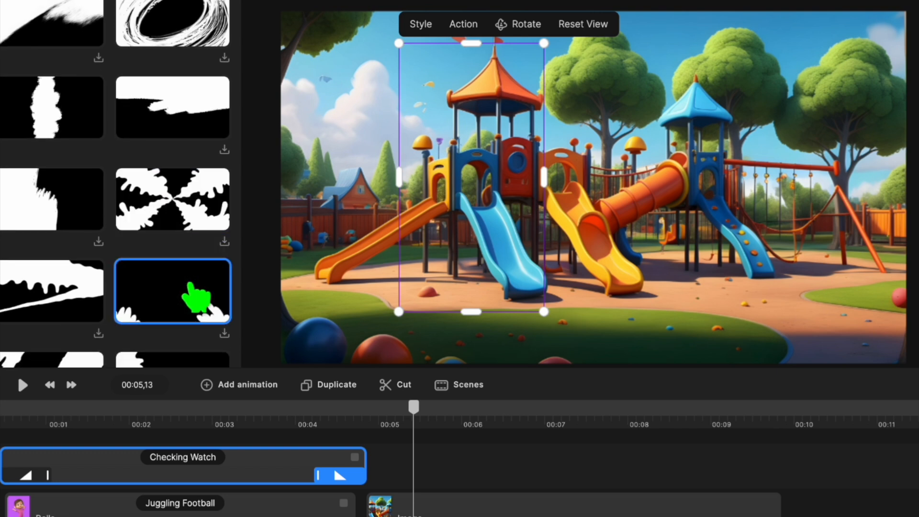
{"action": "left_click", "coordinate": [224, 334]}
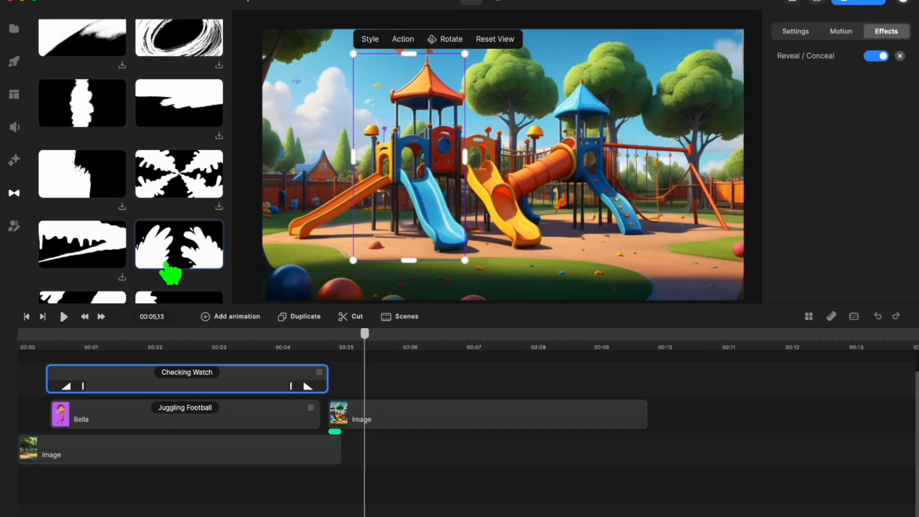
{"action": "left_click_drag", "start_coordinate": [173, 244], "coordinate": [155, 378]}
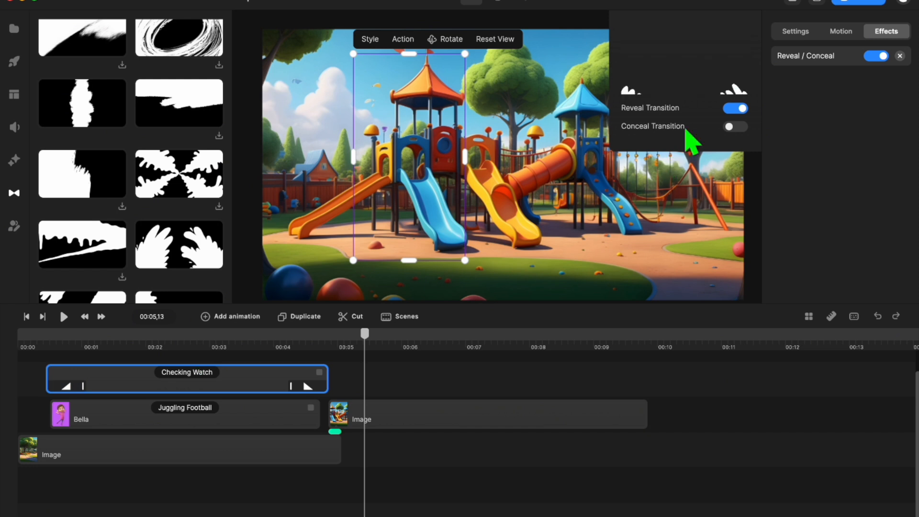
{"action": "left_click", "coordinate": [44, 348]}
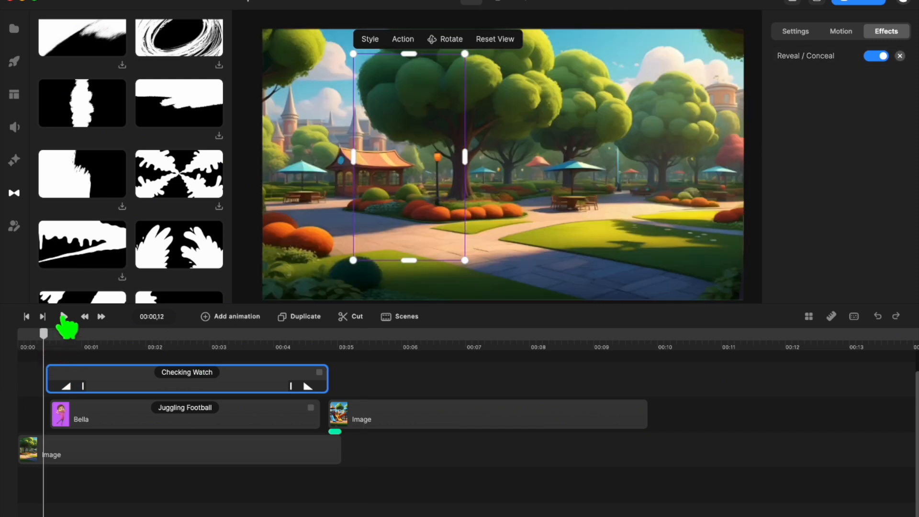
{"action": "left_click", "coordinate": [64, 317]}
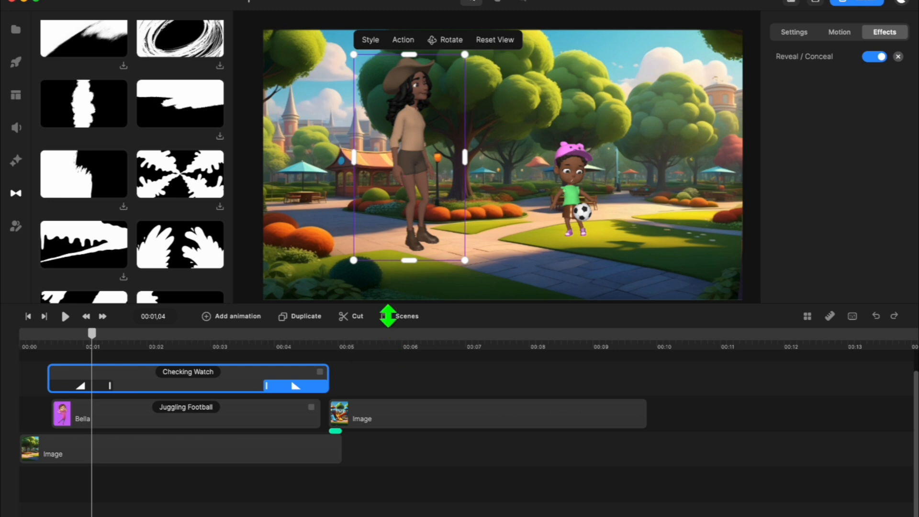
Step: Enlarge the preview area, reapply the stepped brush-stroke preset to the Checking Watch clip with its conceal transition on, and scrub to 00:04,18
{"action": "left_click_drag", "start_coordinate": [387, 316], "coordinate": [410, 405]}
{"action": "scroll", "coordinate": [160, 216], "scroll_direction": "up", "scroll_amount": 5}
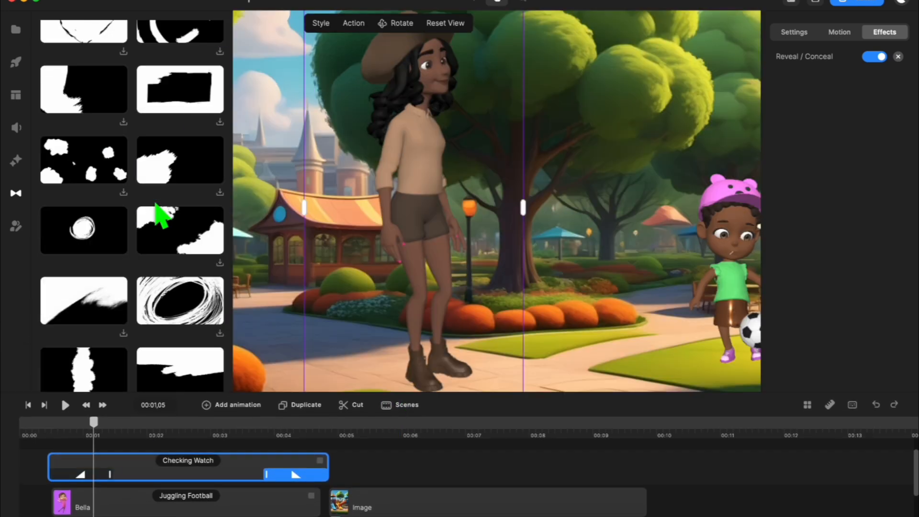
{"action": "left_click_drag", "start_coordinate": [209, 62], "coordinate": [164, 476]}
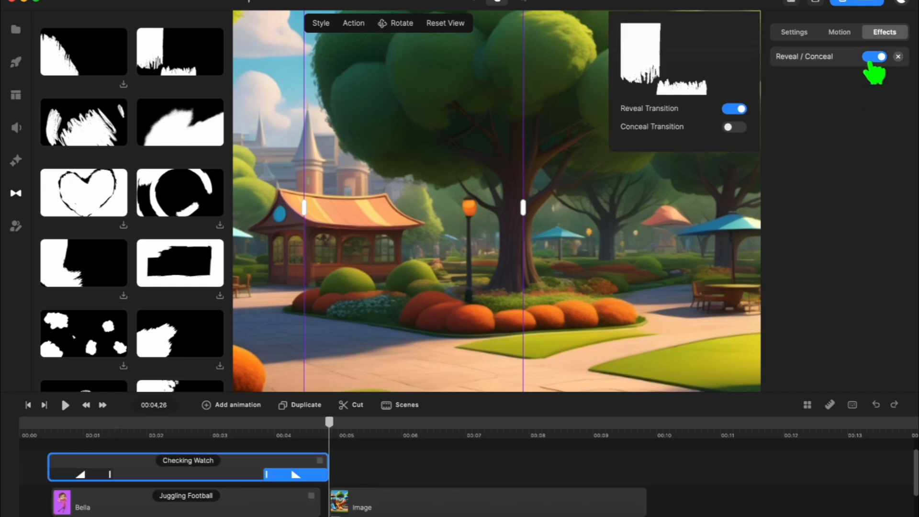
{"action": "left_click", "coordinate": [870, 57]}
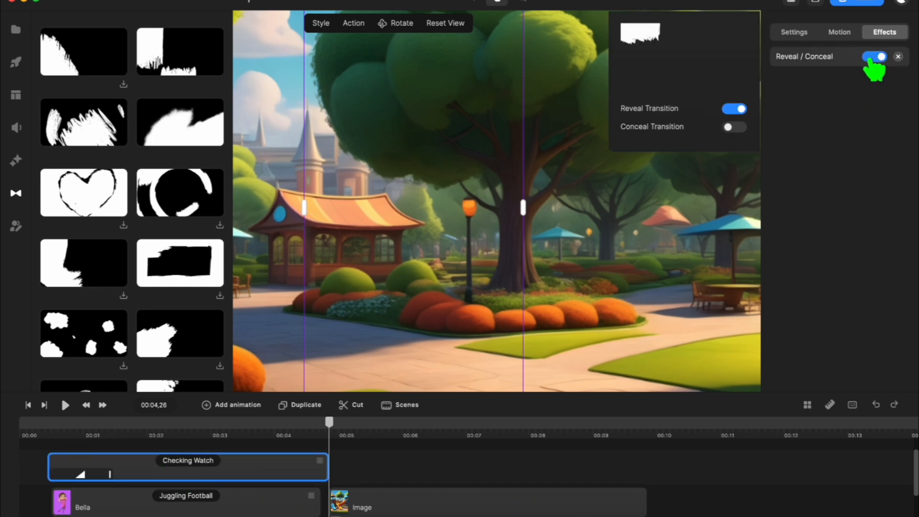
{"action": "left_click", "coordinate": [734, 127]}
{"action": "left_click_drag", "start_coordinate": [67, 434], "coordinate": [317, 451]}
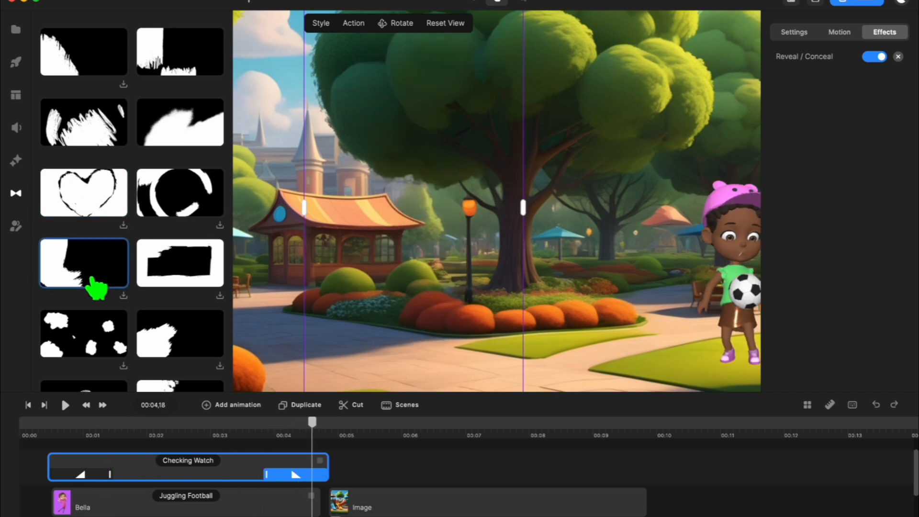
Step: Replace the Checking Watch clip's brush preset with the two hand-shaped splashes and scrub through the reveal to 00:01,06
{"action": "scroll", "coordinate": [115, 282], "scroll_direction": "down", "scroll_amount": 3}
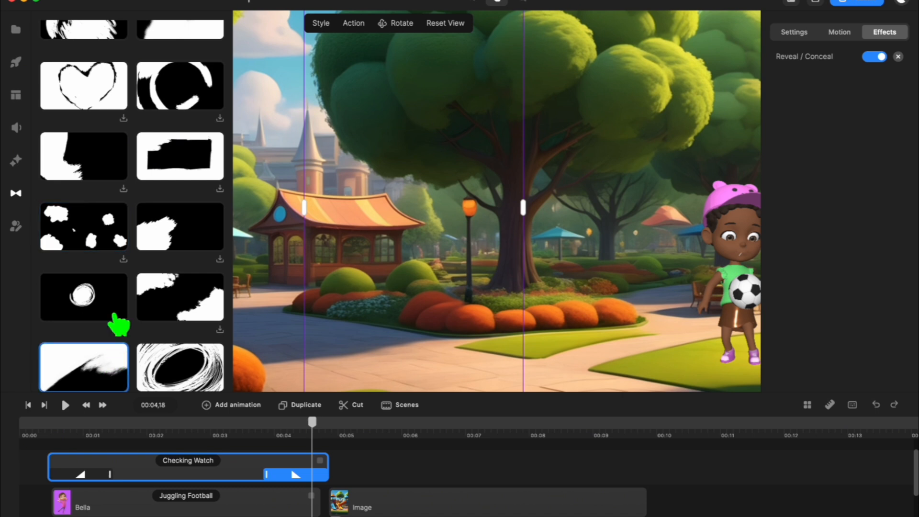
{"action": "scroll", "coordinate": [119, 335], "scroll_direction": "down", "scroll_amount": 3}
{"action": "left_click", "coordinate": [211, 324]}
{"action": "scroll", "coordinate": [187, 306], "scroll_direction": "down", "scroll_amount": 2}
{"action": "left_click", "coordinate": [208, 261]}
{"action": "left_click_drag", "start_coordinate": [208, 266], "coordinate": [182, 465]}
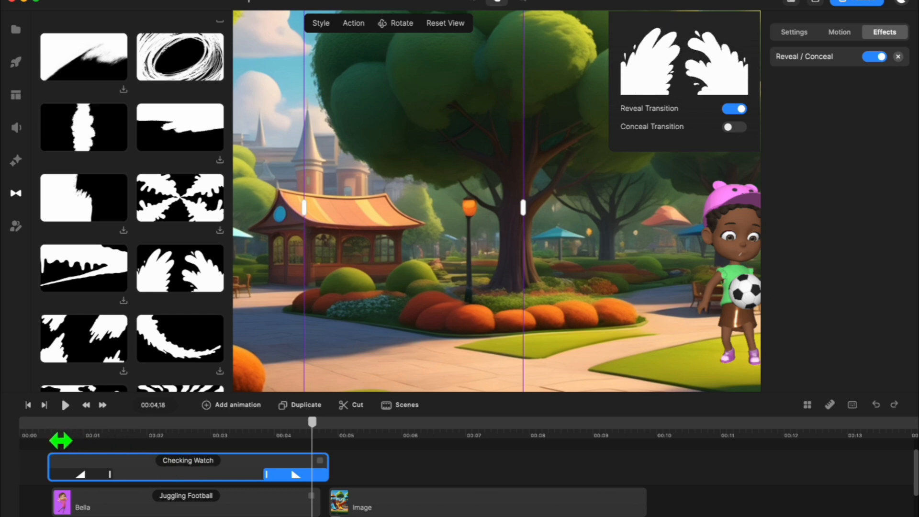
{"action": "left_click", "coordinate": [52, 423]}
{"action": "left_click_drag", "start_coordinate": [55, 431], "coordinate": [99, 449]}
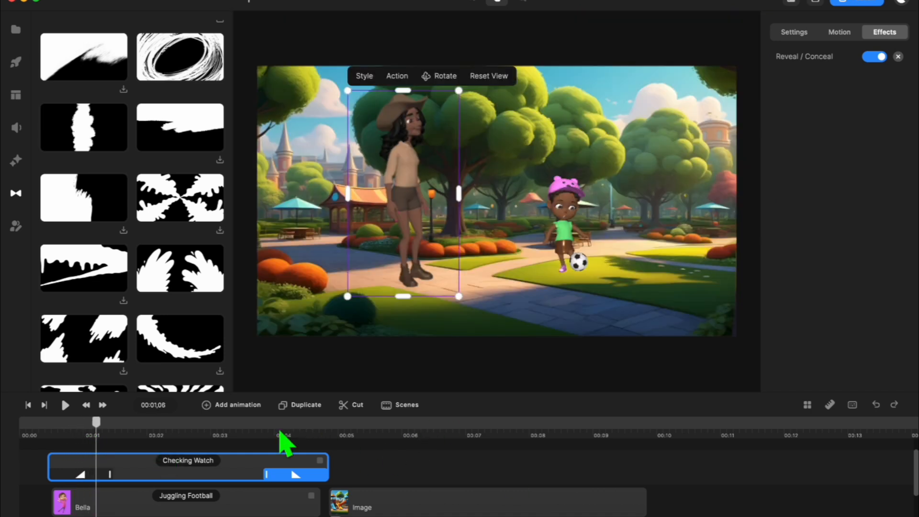
Step: Move the playhead to 00:04,03 and look through the brush and liquid splash presets for the Checking Watch clip's transitions
{"action": "left_click", "coordinate": [280, 437]}
{"action": "scroll", "coordinate": [181, 248], "scroll_direction": "down", "scroll_amount": 10}
{"action": "scroll", "coordinate": [245, 122], "scroll_direction": "down", "scroll_amount": 5}
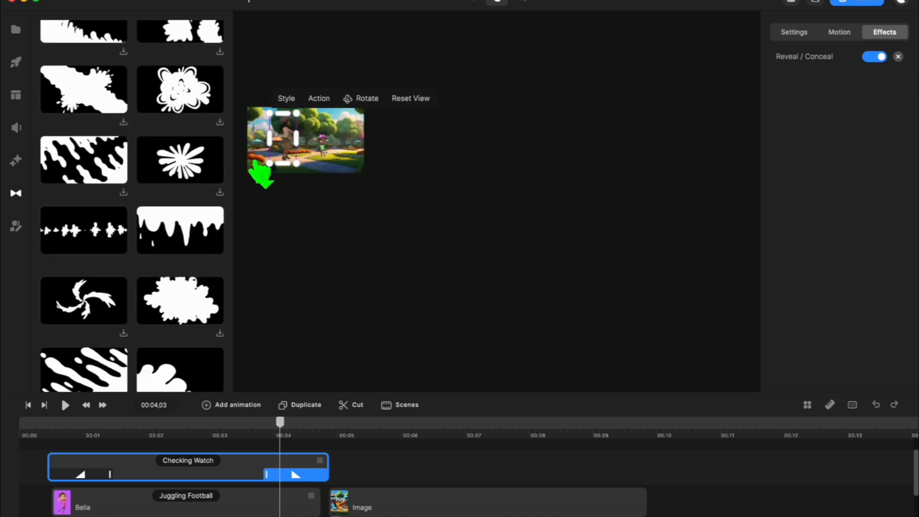
{"action": "scroll", "coordinate": [116, 288], "scroll_direction": "down", "scroll_amount": 3}
{"action": "scroll", "coordinate": [116, 288], "scroll_direction": "down", "scroll_amount": 1}
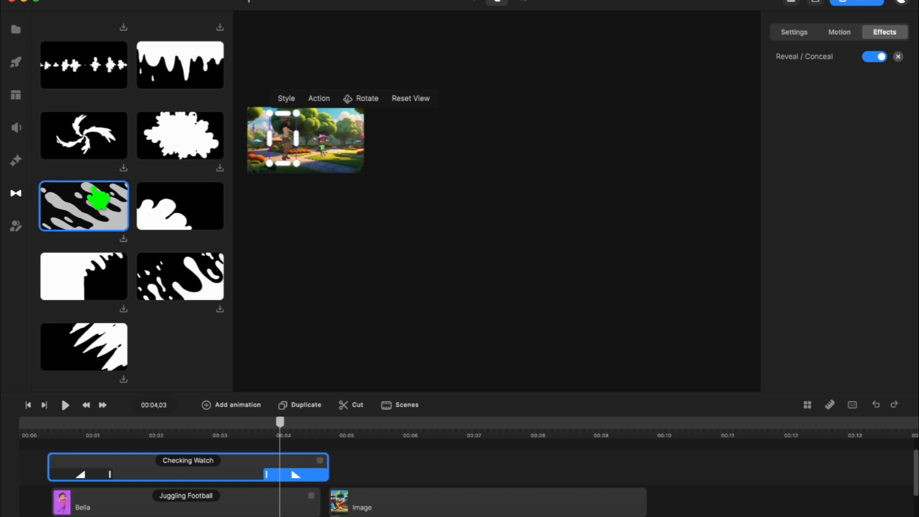
{"action": "scroll", "coordinate": [98, 266], "scroll_direction": "down", "scroll_amount": 5}
{"action": "scroll", "coordinate": [106, 263], "scroll_direction": "up", "scroll_amount": 1}
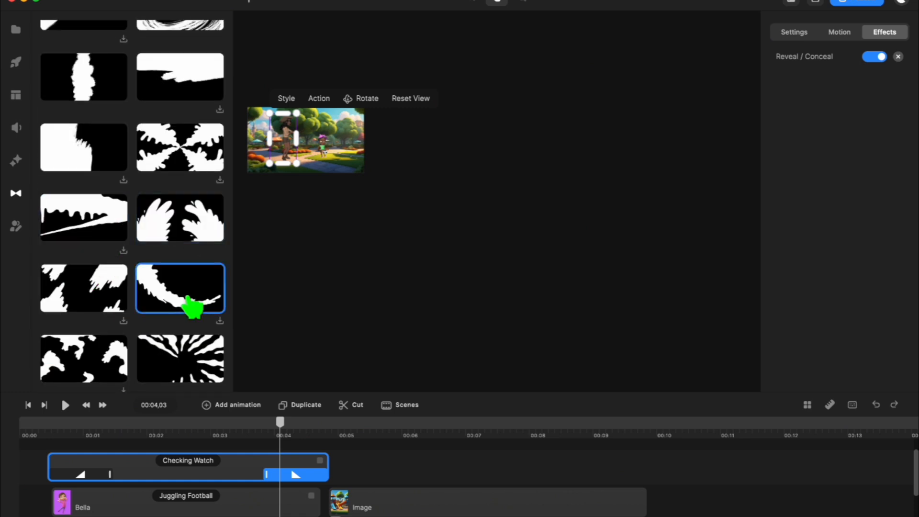
{"action": "scroll", "coordinate": [187, 301], "scroll_direction": "down", "scroll_amount": 3}
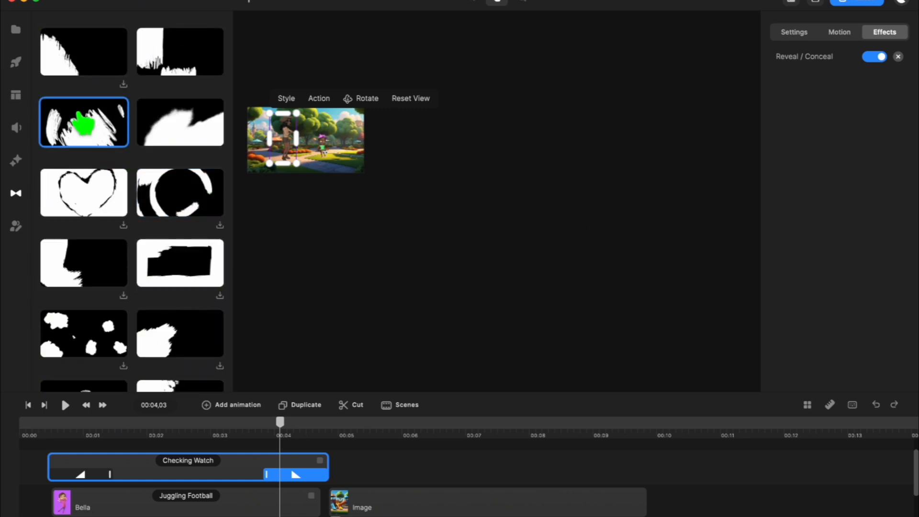
{"action": "scroll", "coordinate": [182, 230], "scroll_direction": "down", "scroll_amount": 5}
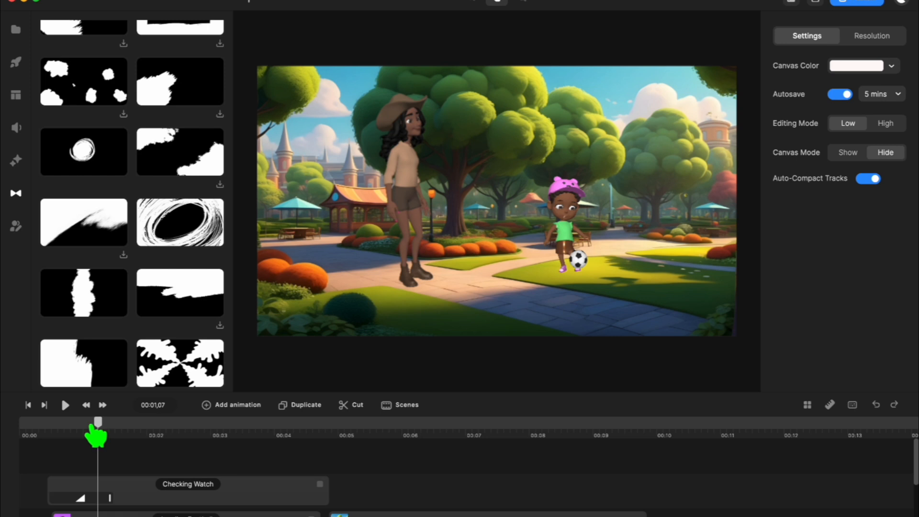
Step: Scrub from 00:01,07 to 00:04,05 and select the Checking Watch clip
{"action": "left_click_drag", "start_coordinate": [95, 431], "coordinate": [289, 498]}
{"action": "left_click", "coordinate": [239, 498]}
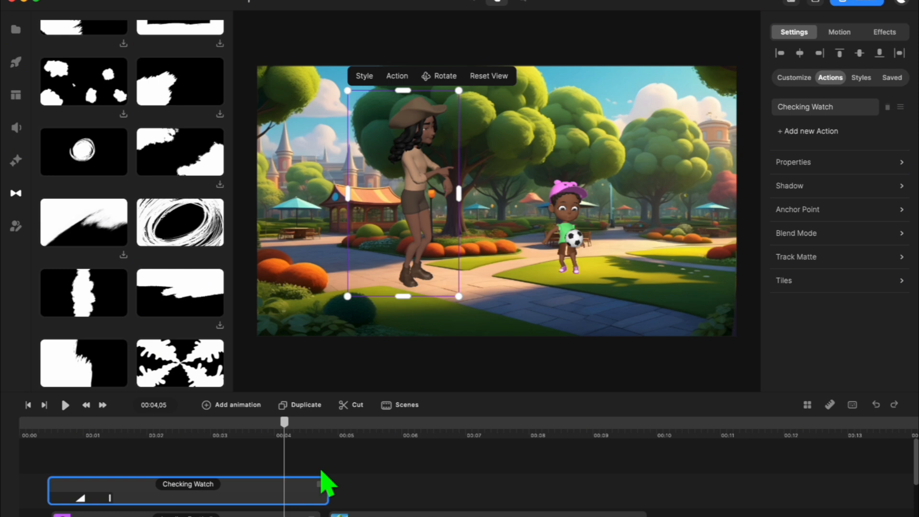